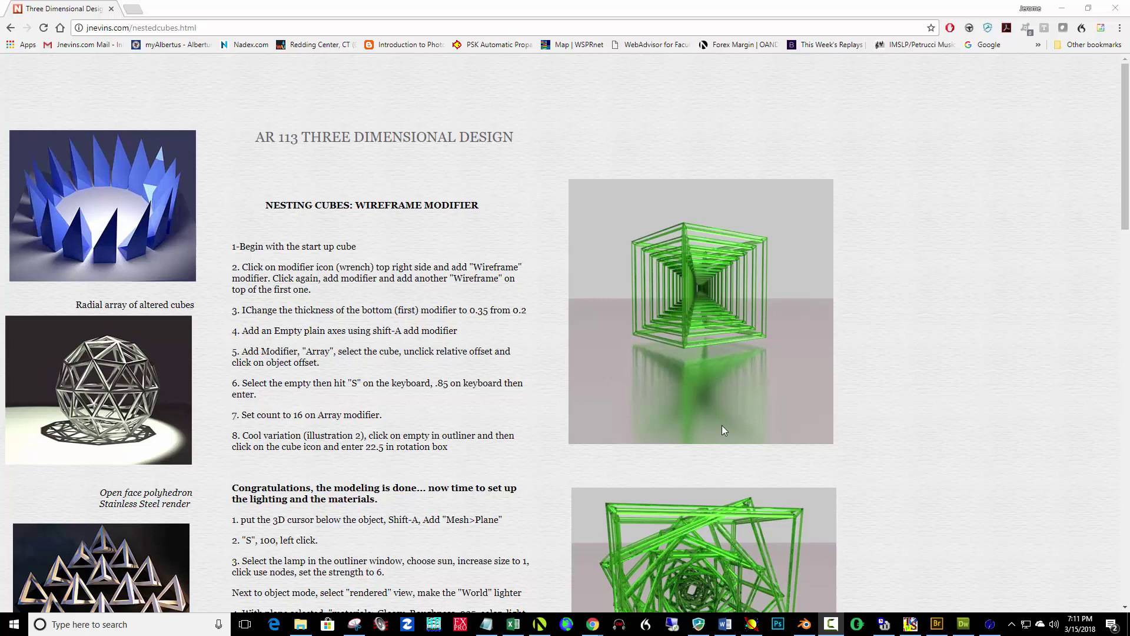
Switch to Blender, add a Wireframe modifier to the default cube and apply it.
scroll(722, 425, "down", 1)
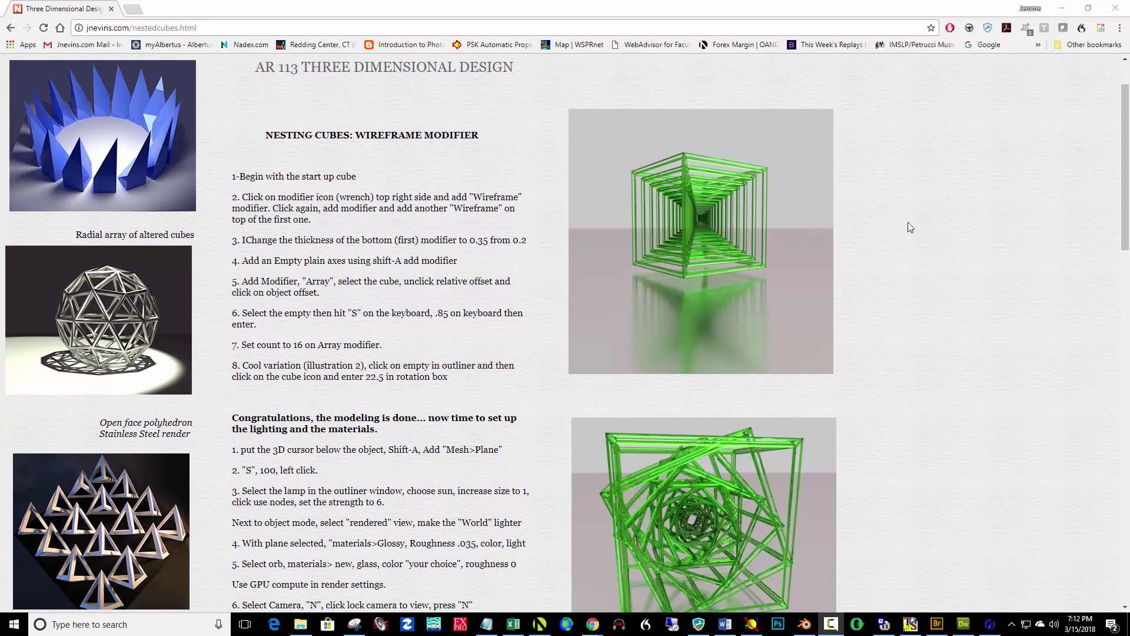
left_click_drag(941, 9, 0, 105)
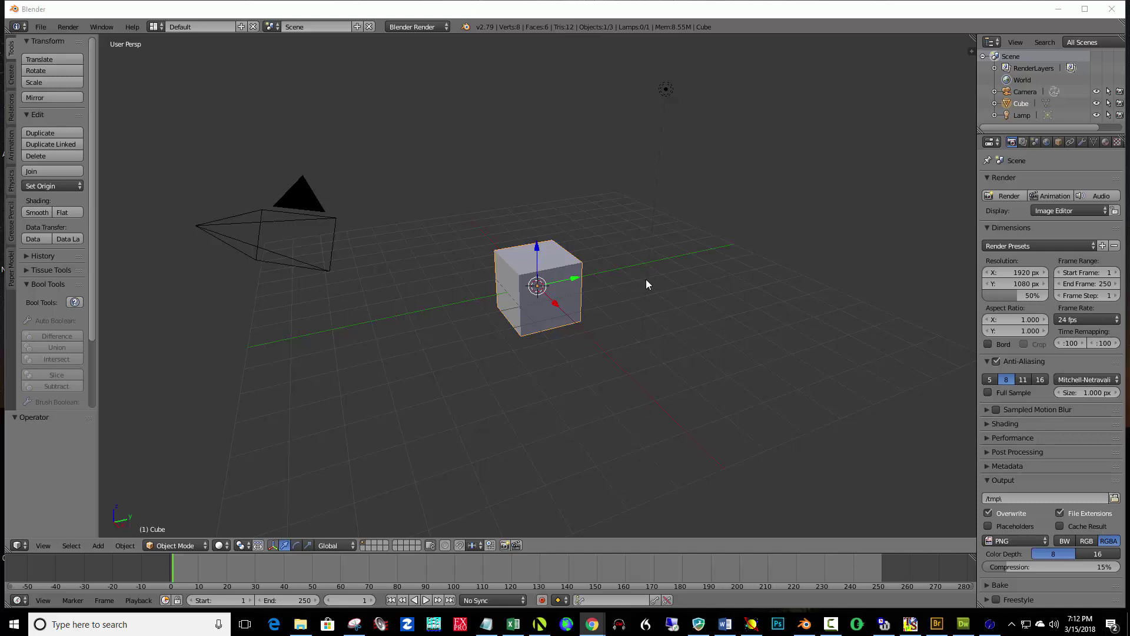
scroll(604, 310, "up", 5)
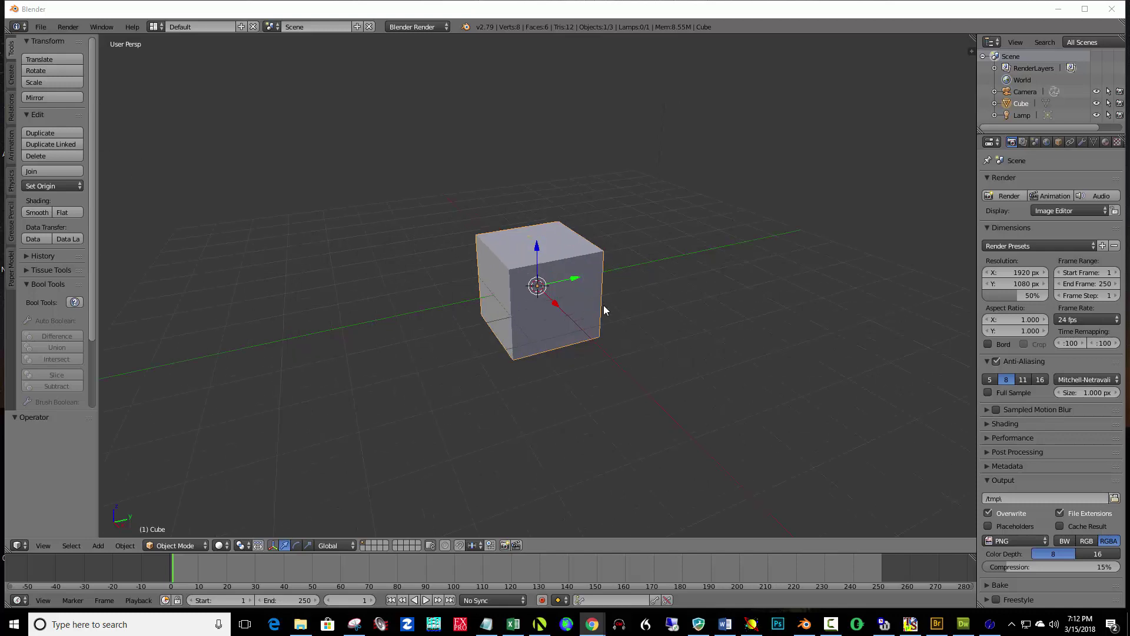
scroll(604, 310, "up", 1)
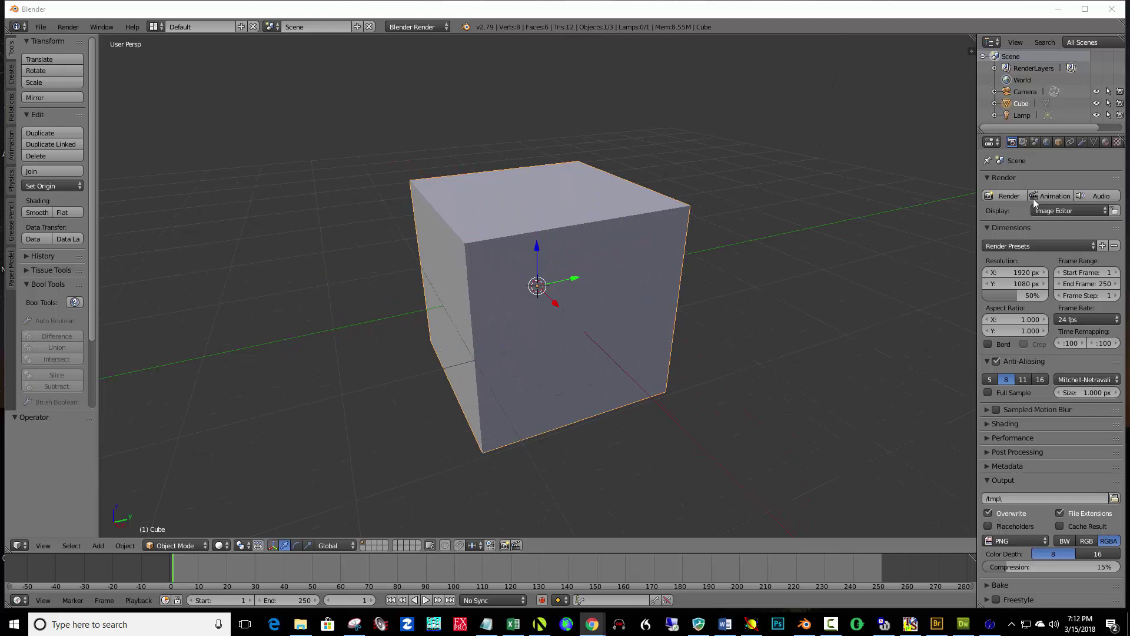
left_click(1083, 142)
left_click(1036, 178)
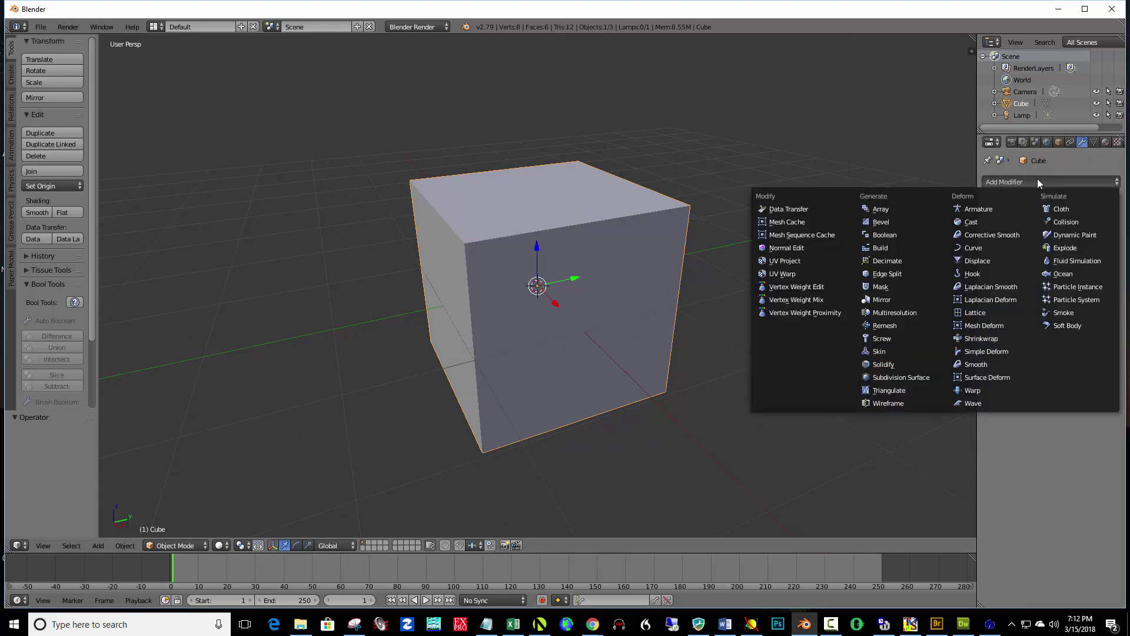
left_click(896, 404)
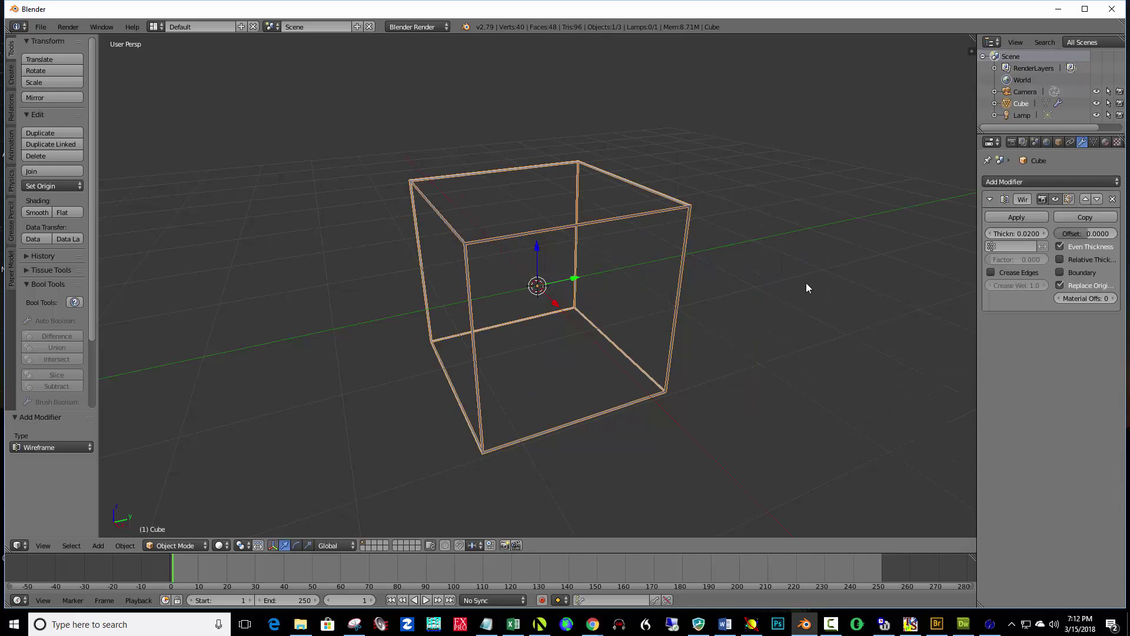
left_click(1018, 216)
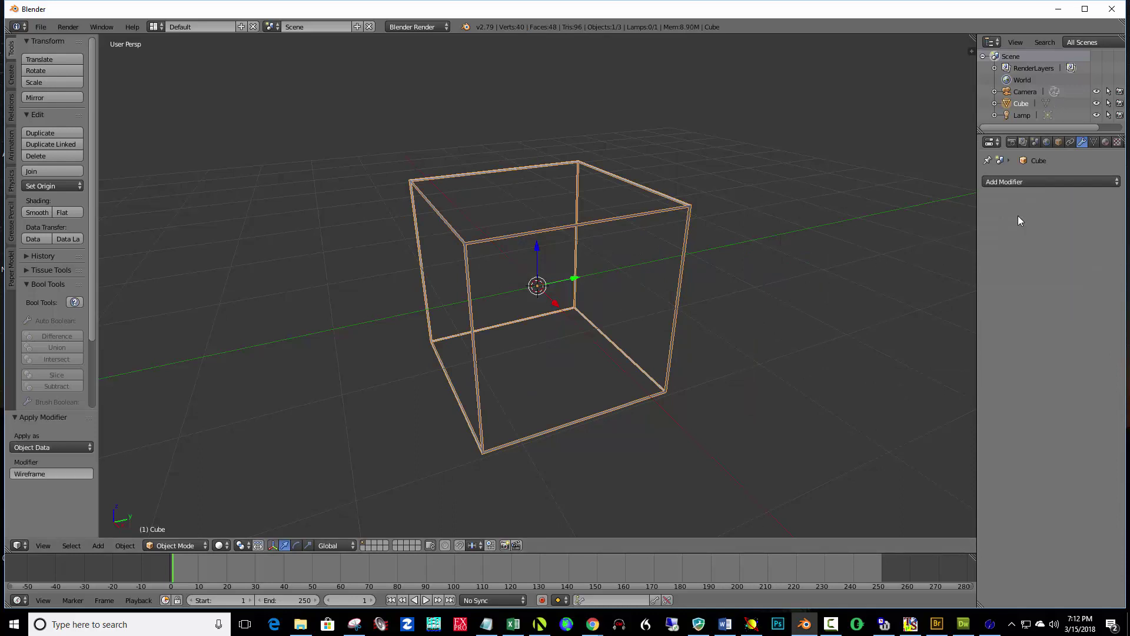
Add a Solidify modifier to the wireframe cube, set its thickness to 0.0520 and apply it.
left_click(1026, 182)
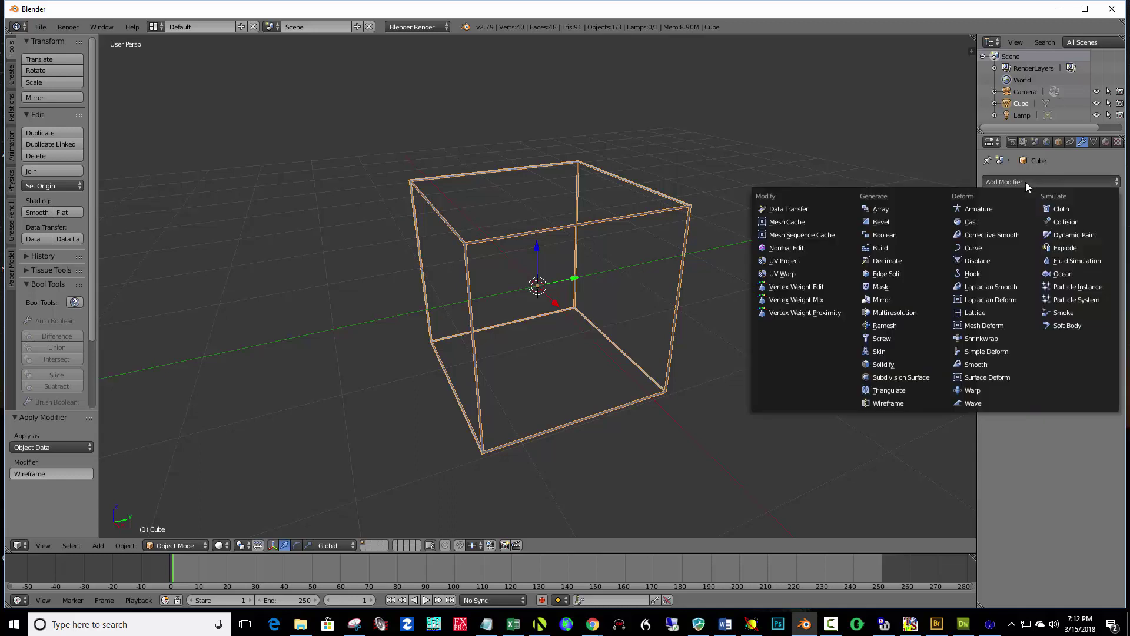
left_click(889, 365)
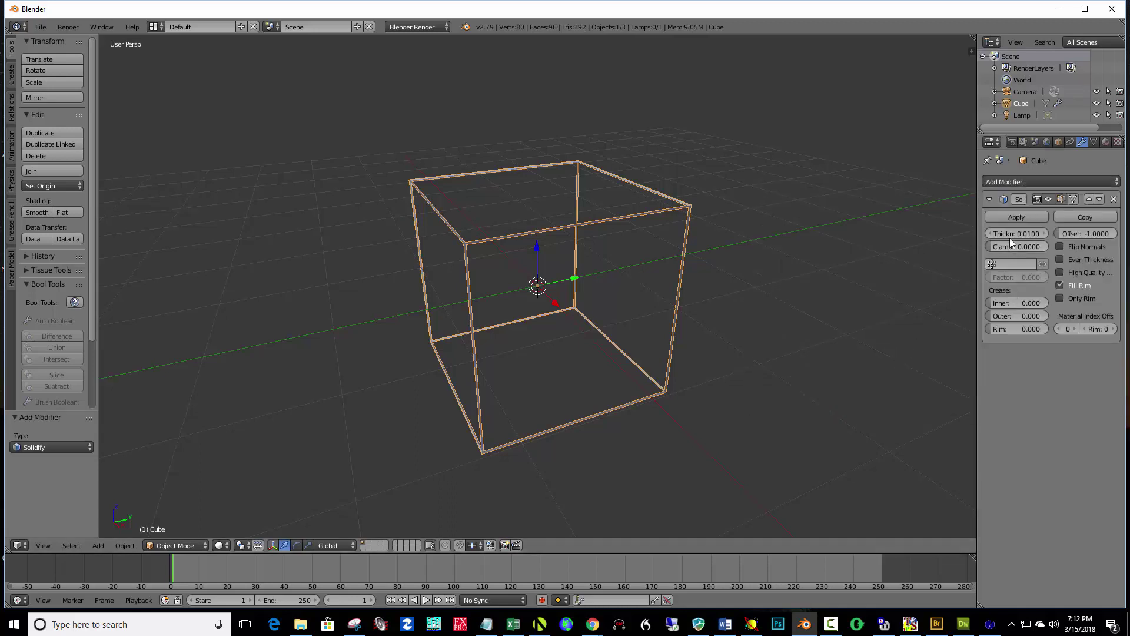
left_click_drag(1017, 233, 1038, 234)
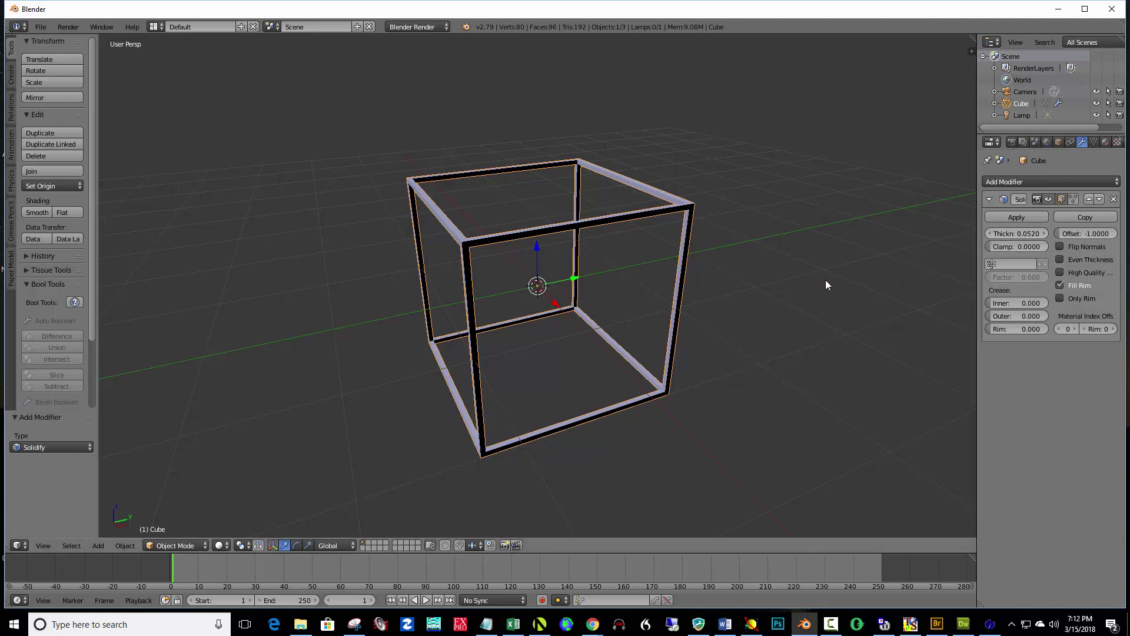
left_click(997, 216)
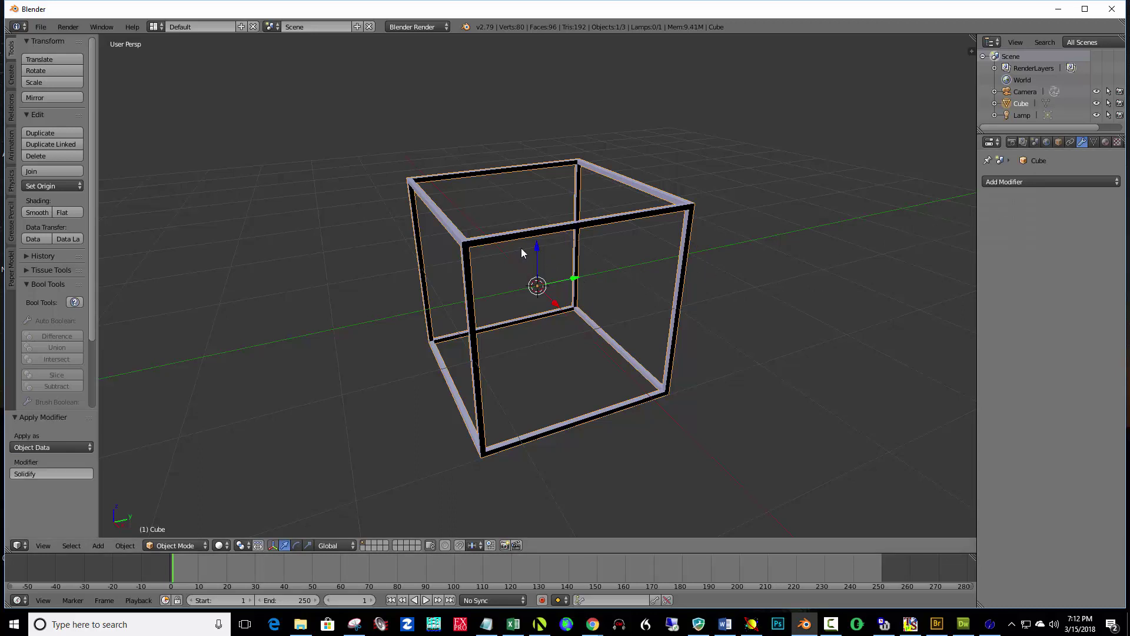
Shade the wireframe cube smooth and inspect its bars from several angles.
scroll(521, 248, "up", 4)
middle_click_drag(386, 216, 411, 227)
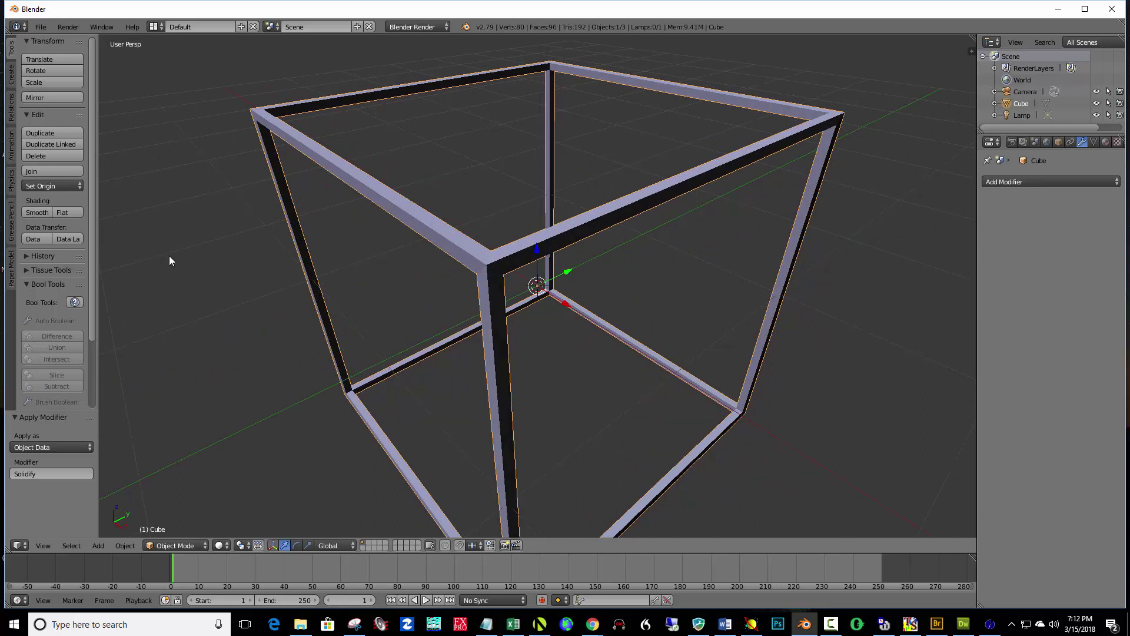
left_click(36, 212)
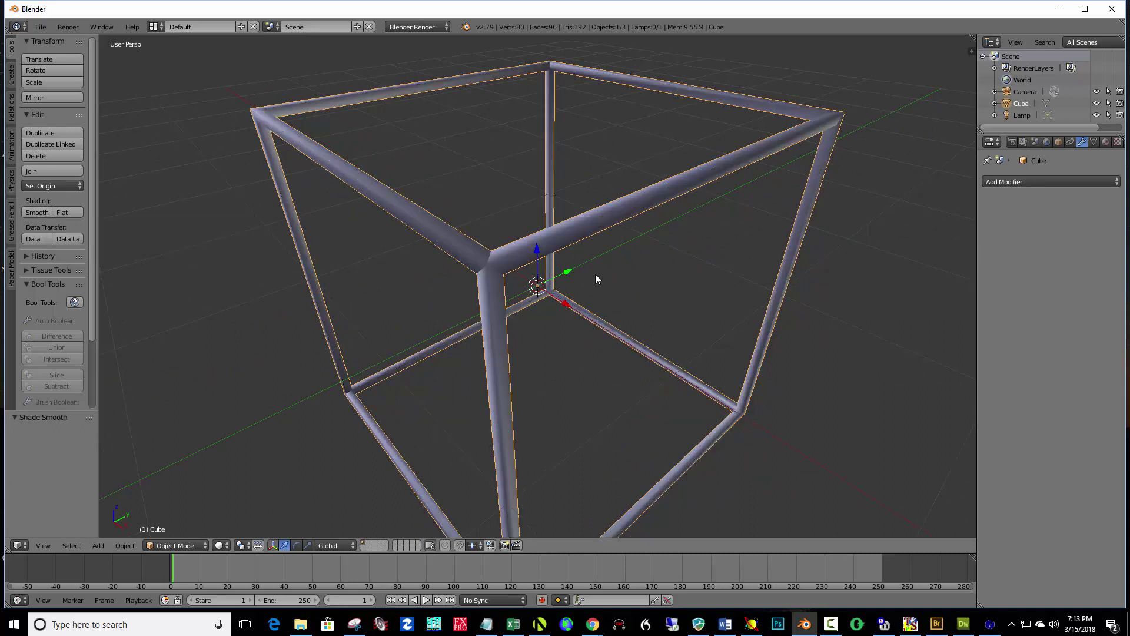
mouse_move(636, 297)
middle_mouse_down()
mouse_move(549, 299)
mouse_move(633, 297)
middle_mouse_up()
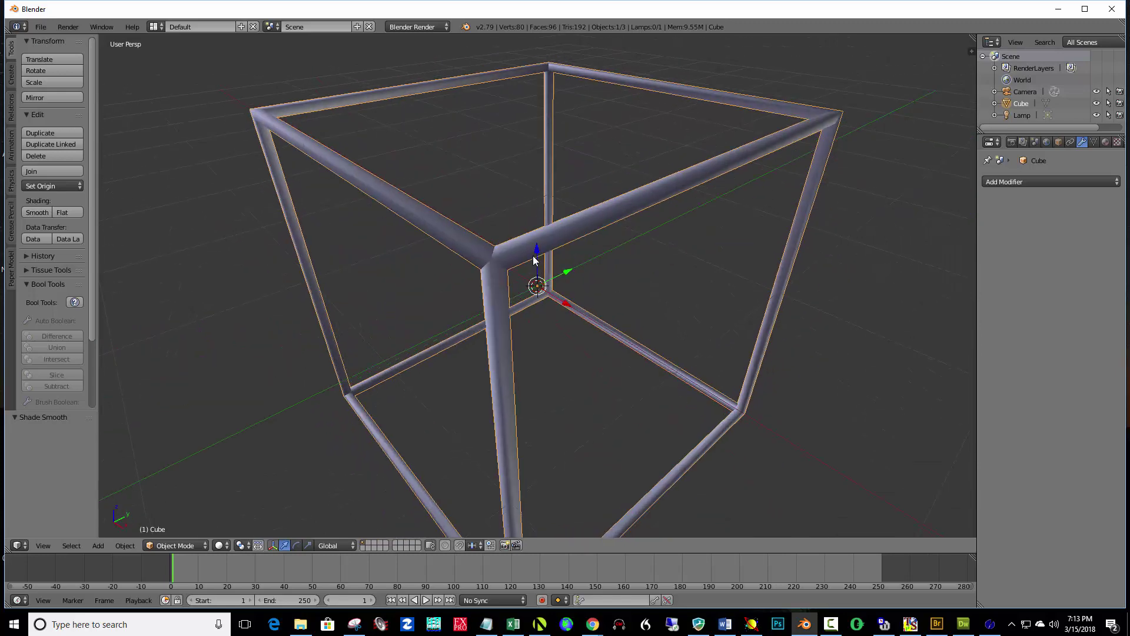
middle_click_drag(579, 271, 347, 250)
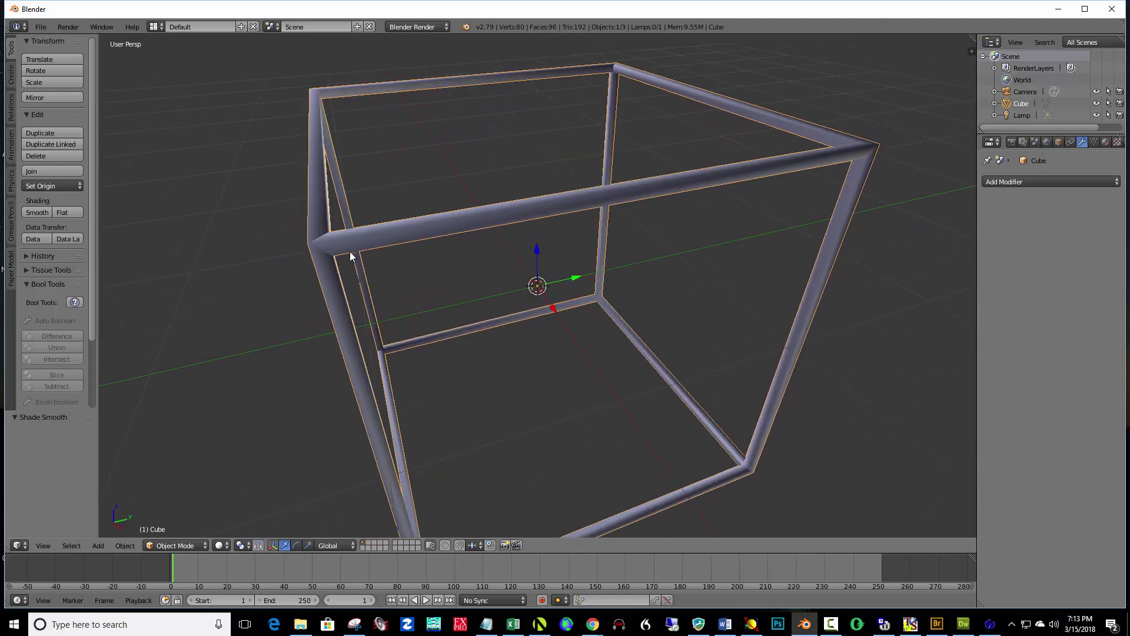
middle_click_drag(731, 285, 705, 257)
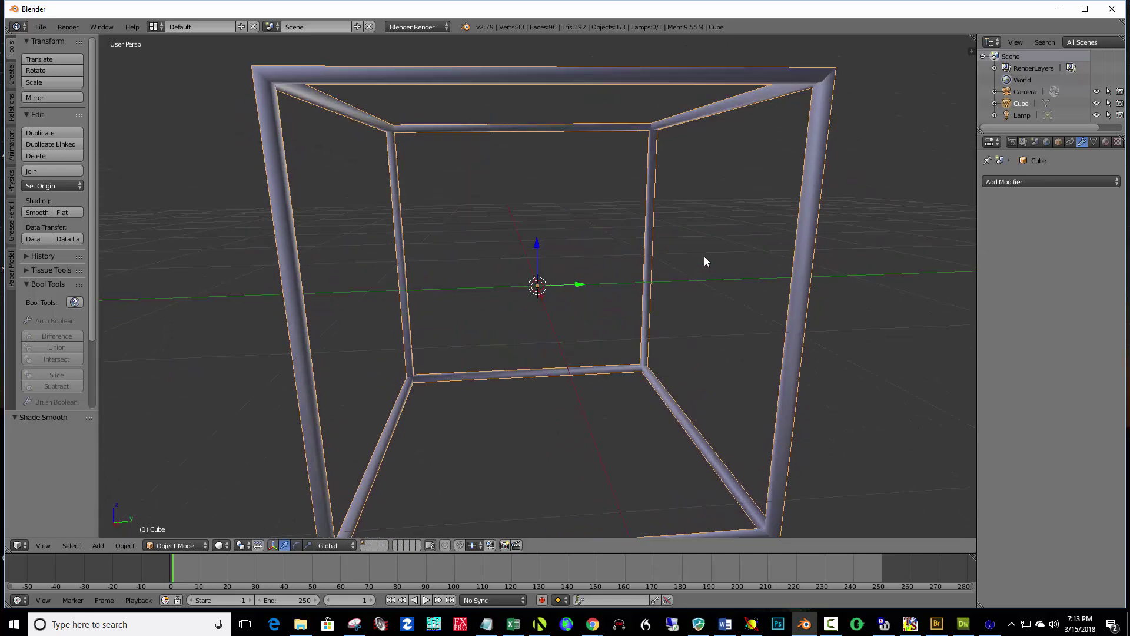
scroll(717, 259, "down", 3)
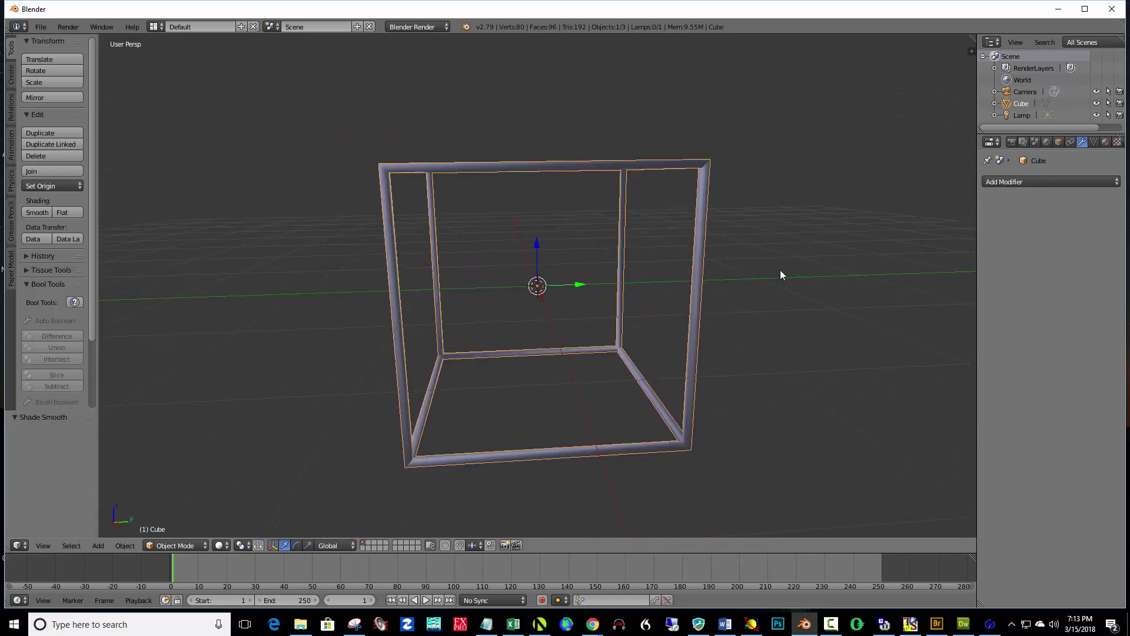
mouse_move(780, 275)
middle_mouse_down()
mouse_move(775, 294)
mouse_move(776, 266)
middle_mouse_up()
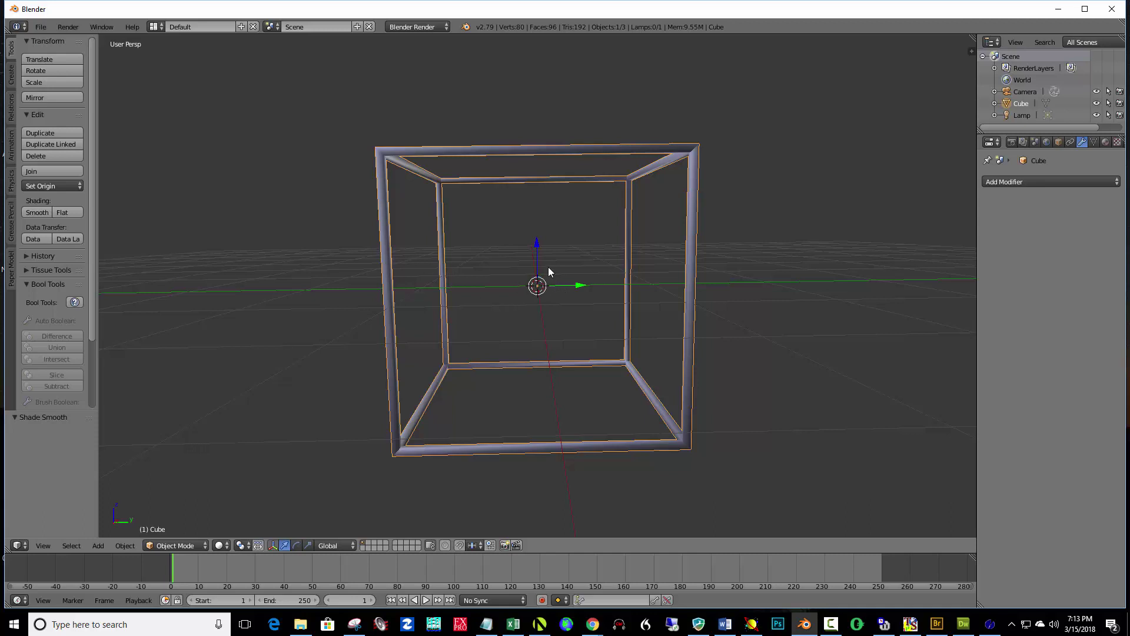
Add a Plain Axes empty at the centre of the cube.
key("shift+a")
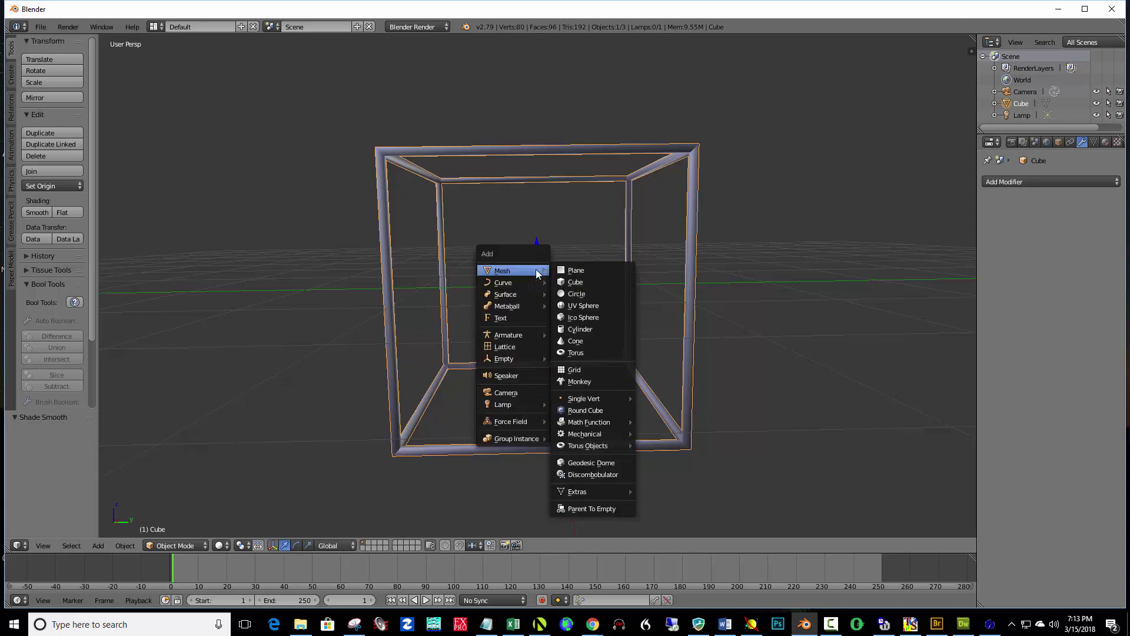
mouse_move(524, 361)
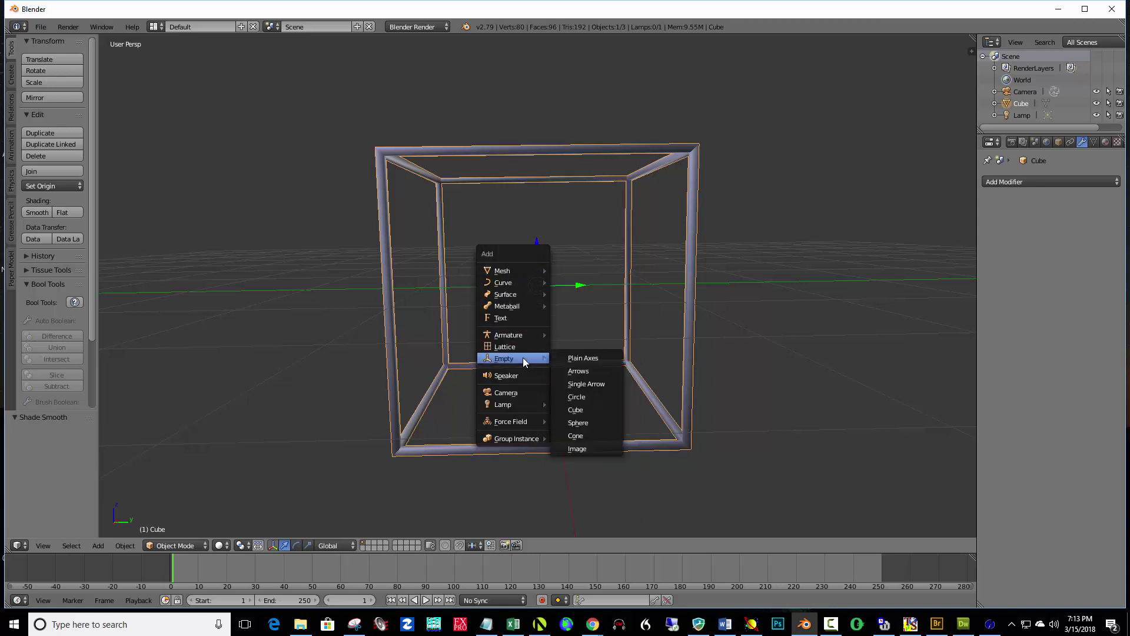
left_click(574, 357)
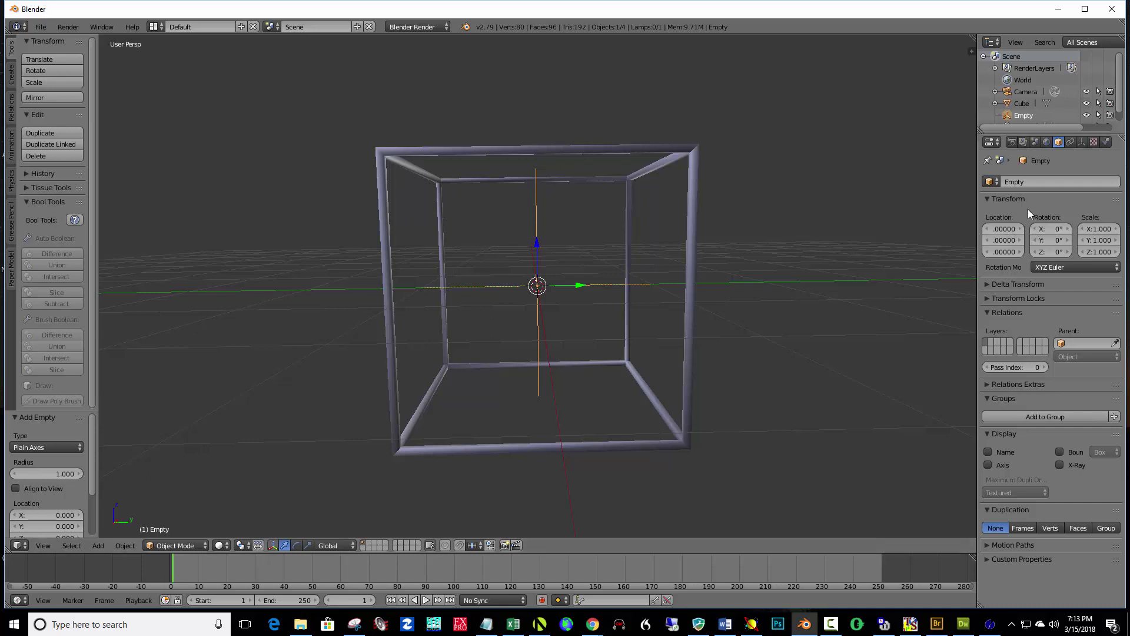
Select the wireframe cube and add an Array modifier to it.
right_click(689, 200)
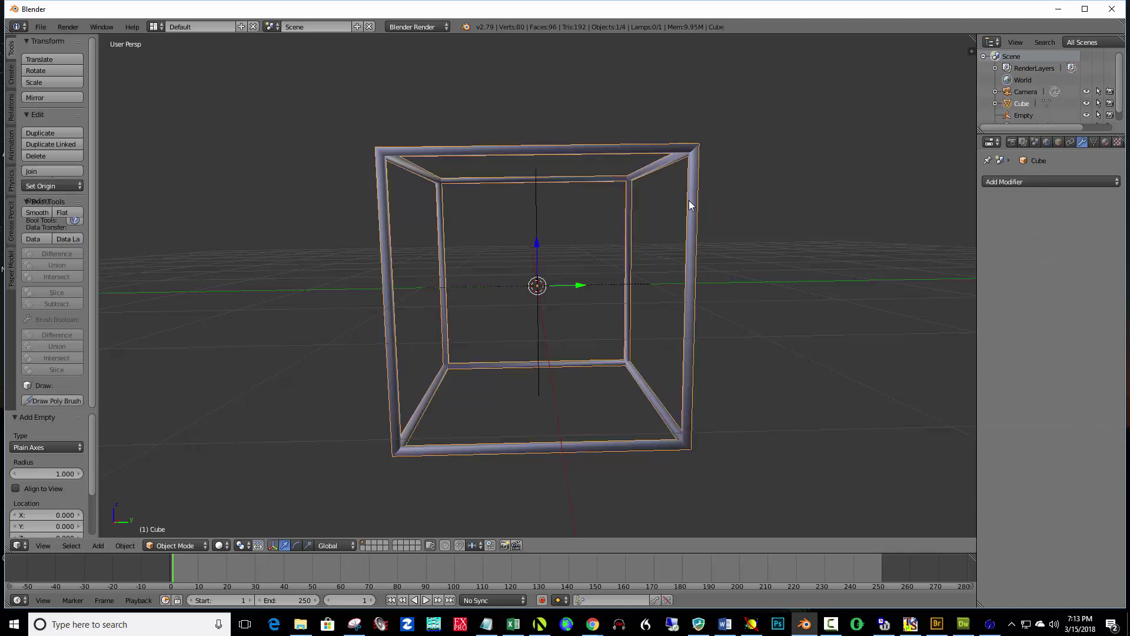
left_click(1046, 182)
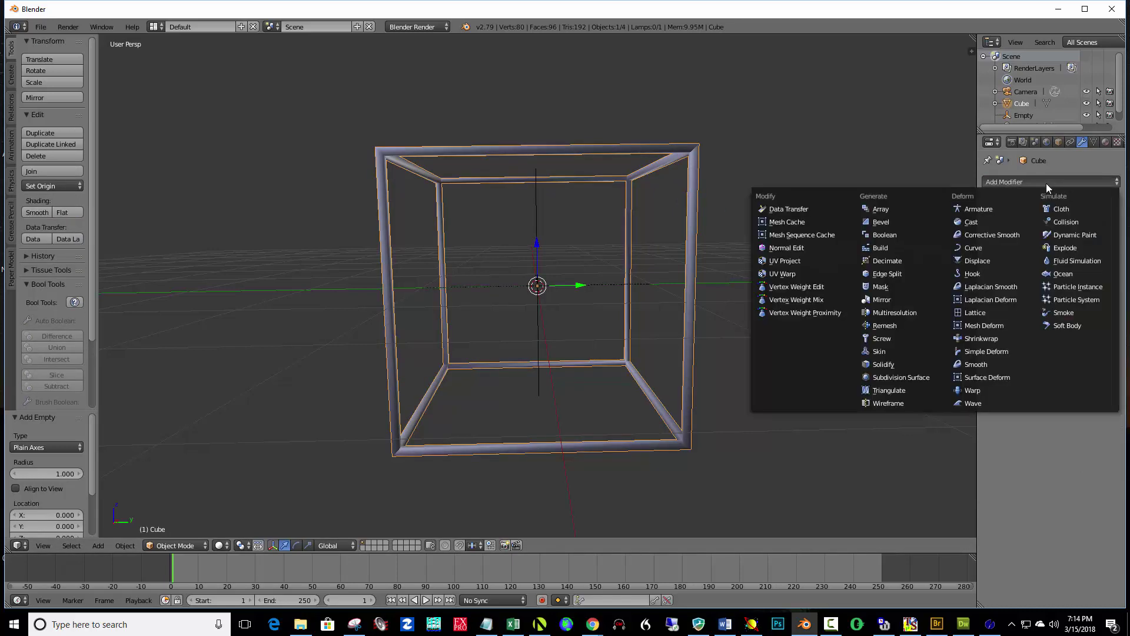
left_click(906, 211)
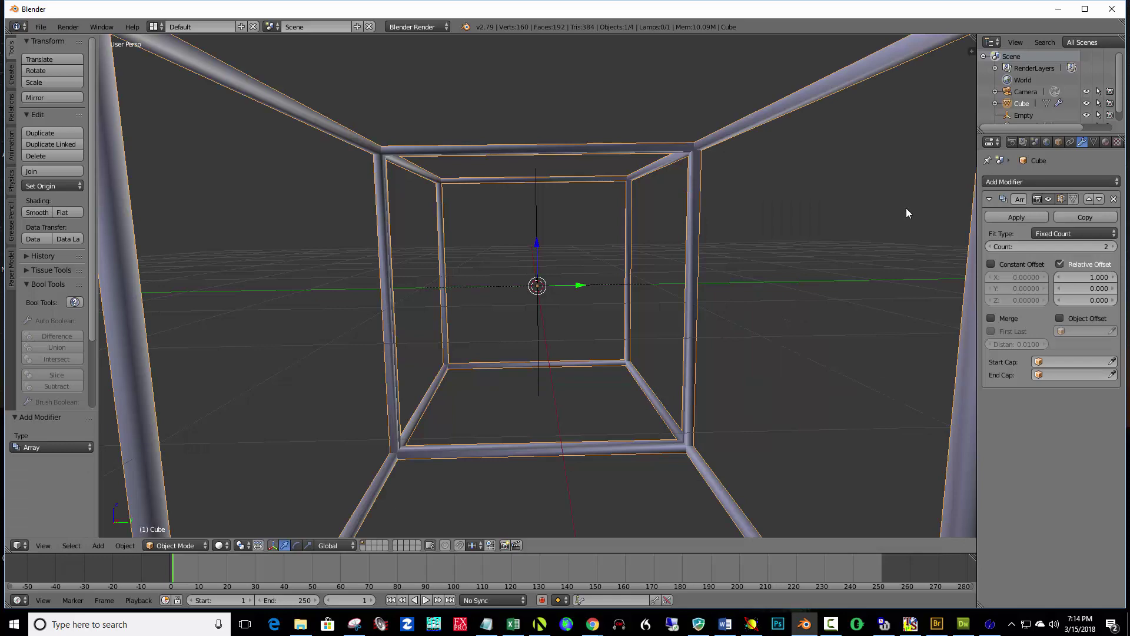
scroll(772, 242, "down", 3)
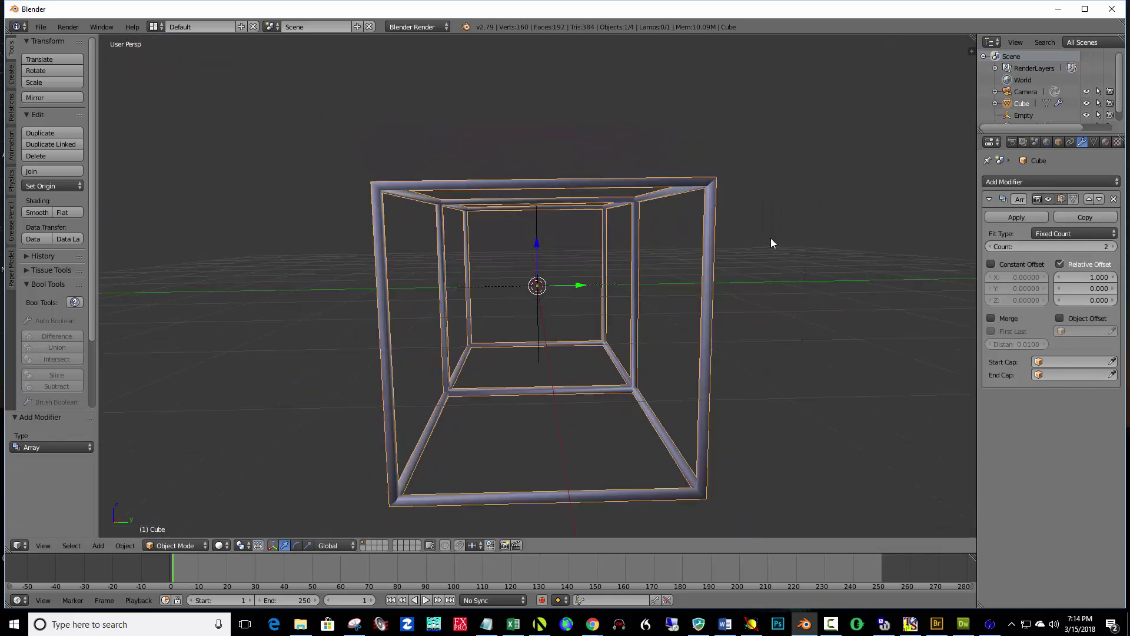
middle_click_drag(805, 201, 861, 220)
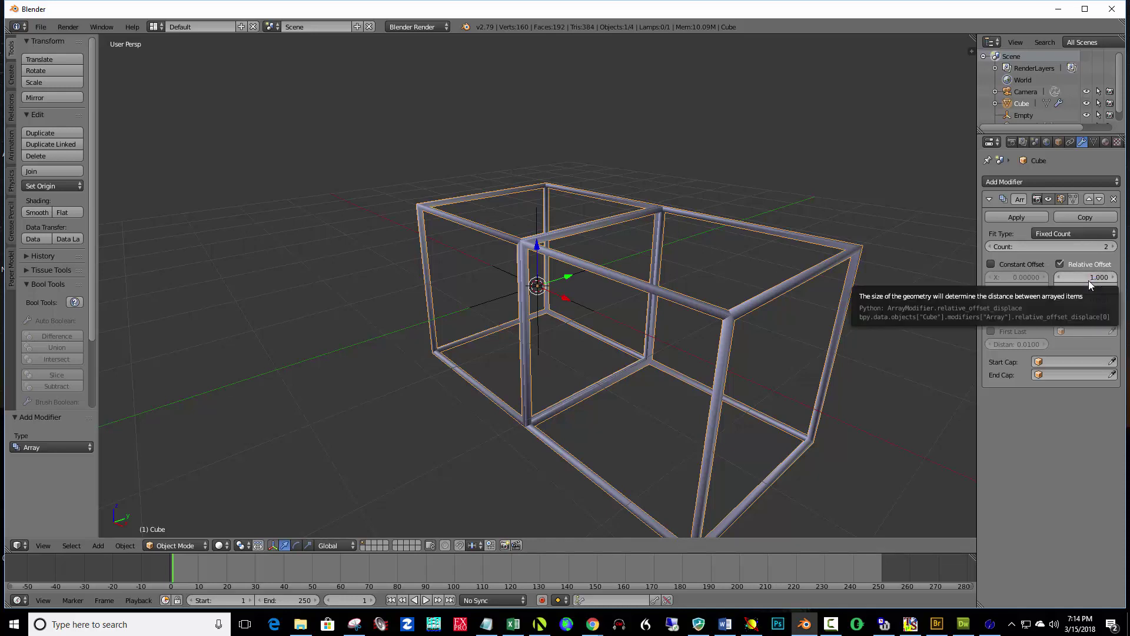
Disable the array's Relative Offset and enable Object Offset with Empty as the offset object.
left_click(1061, 263)
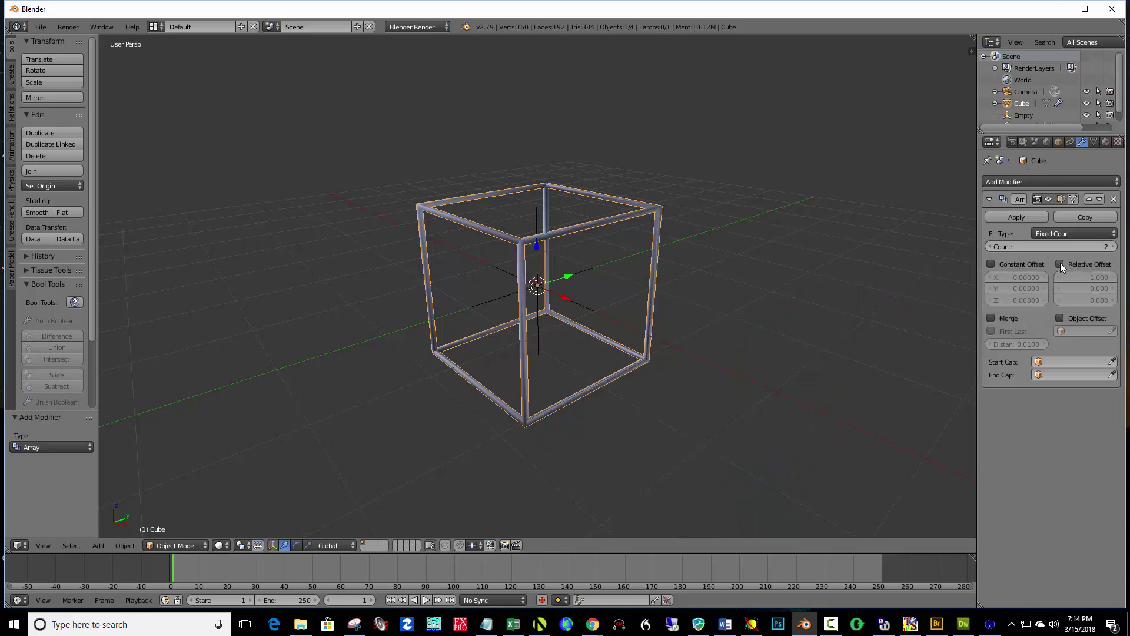
left_click(1060, 318)
left_click(1084, 332)
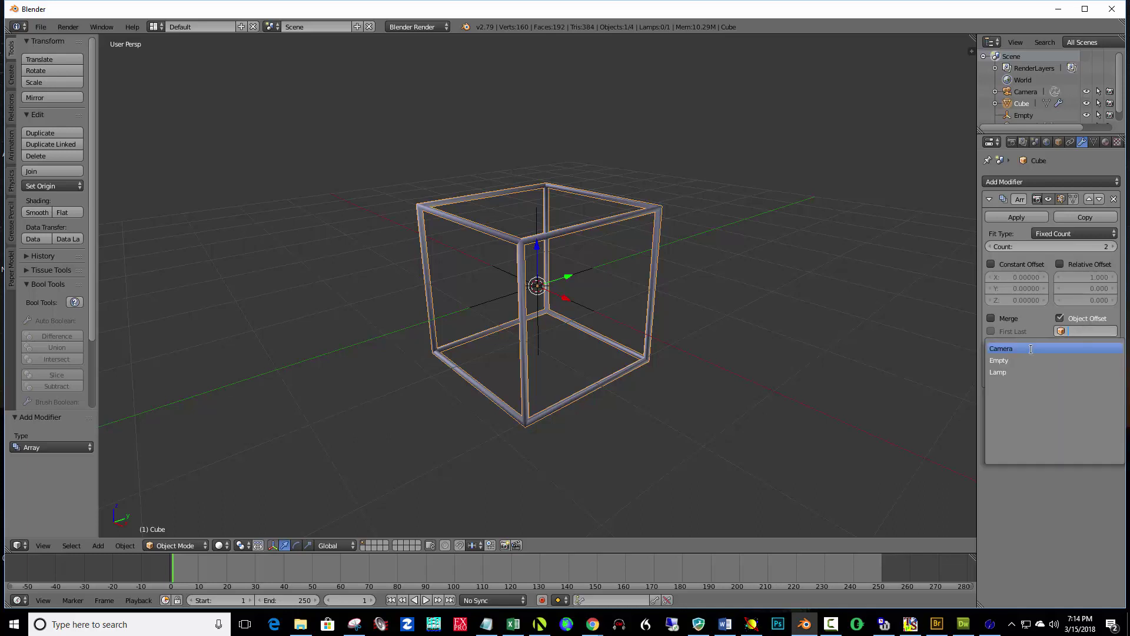
left_click(999, 361)
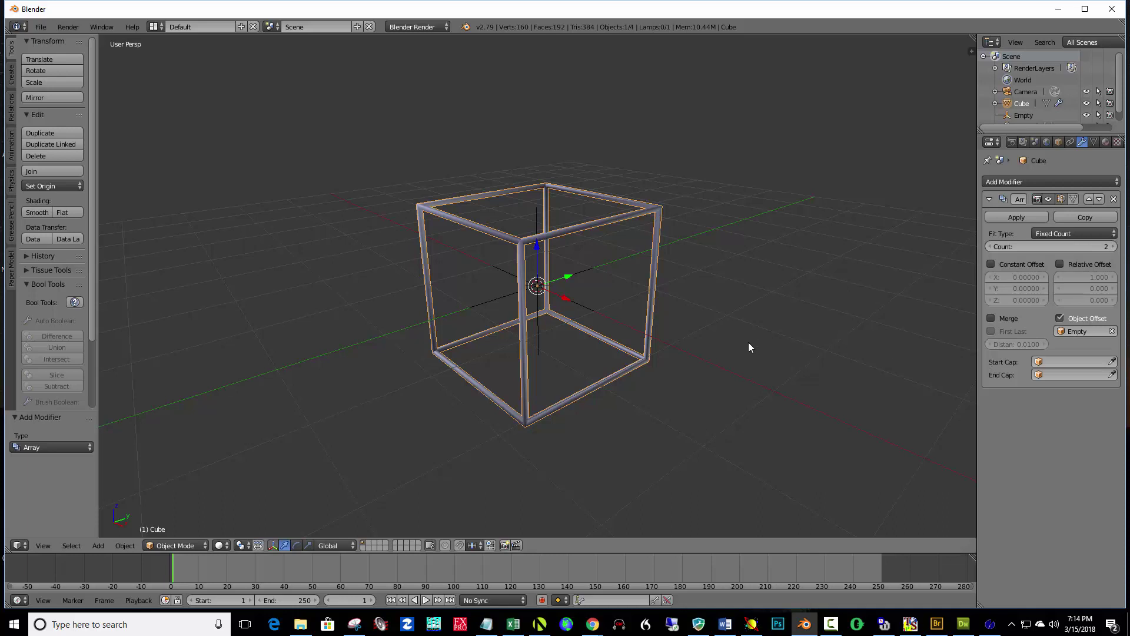
Set the count of the cube's Array modifier to 16.
right_click(589, 269)
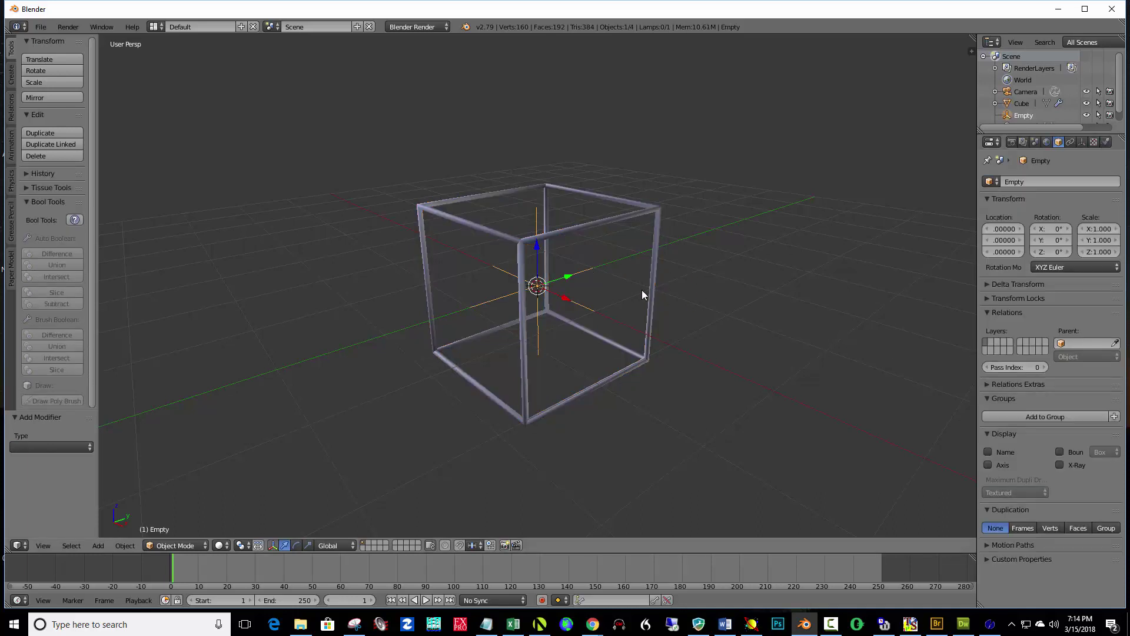
middle_click_drag(766, 271, 739, 271)
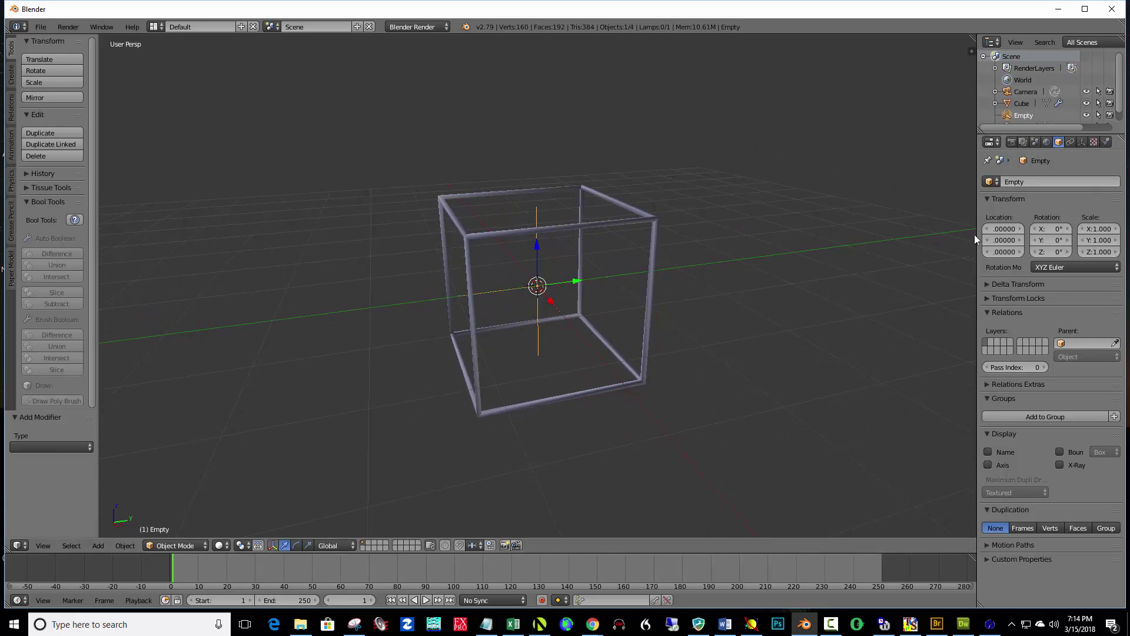
right_click(652, 217)
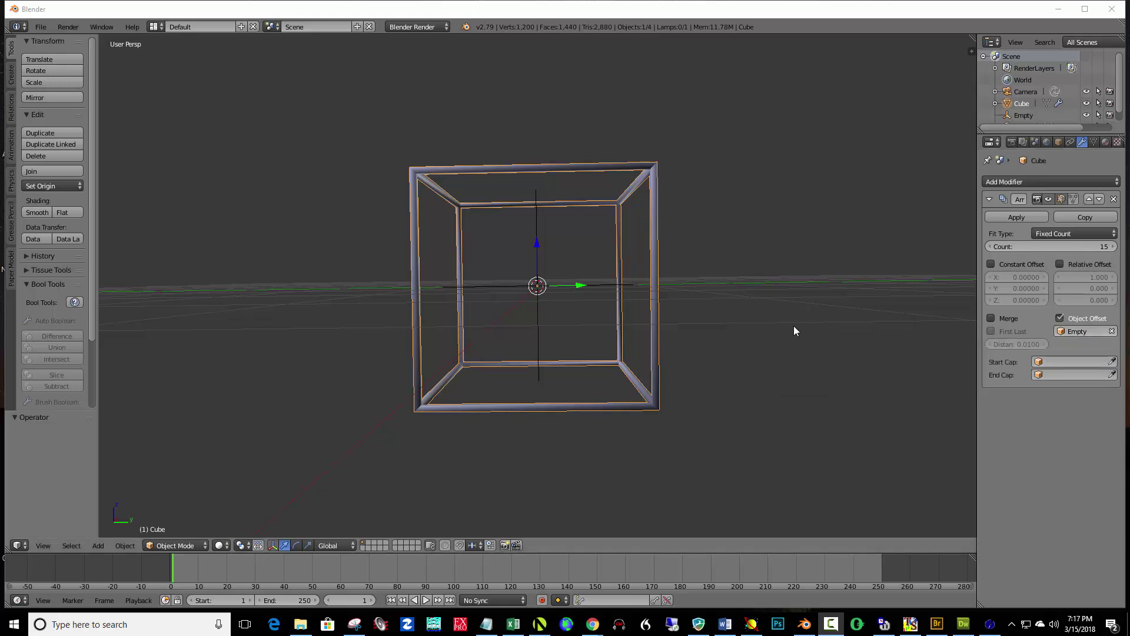
left_click(1087, 246)
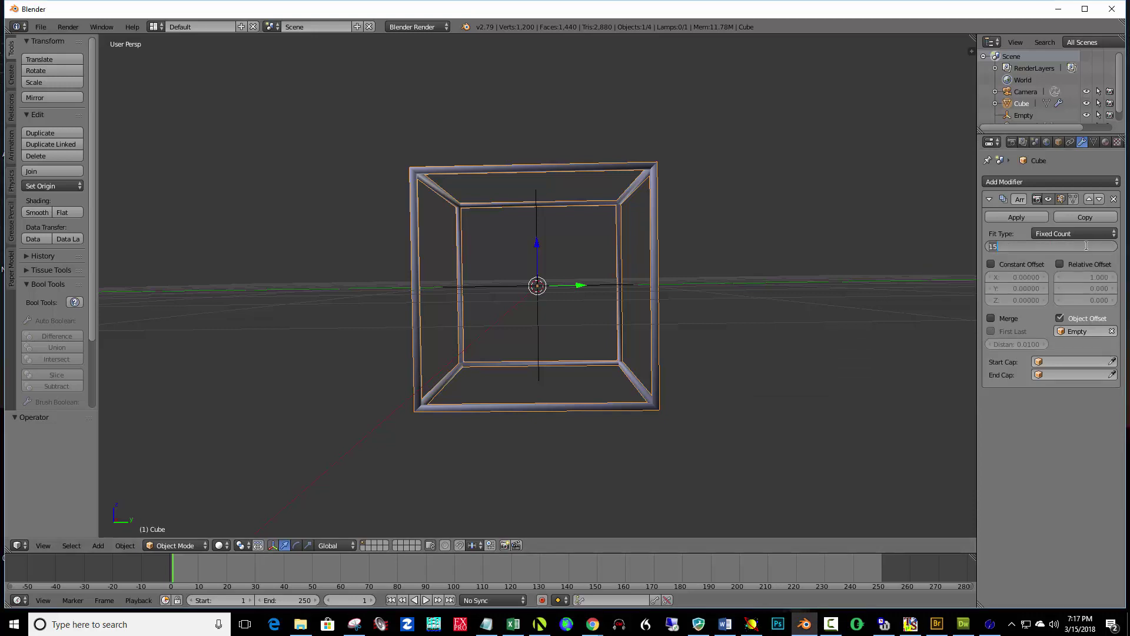
type("16")
key("Return")
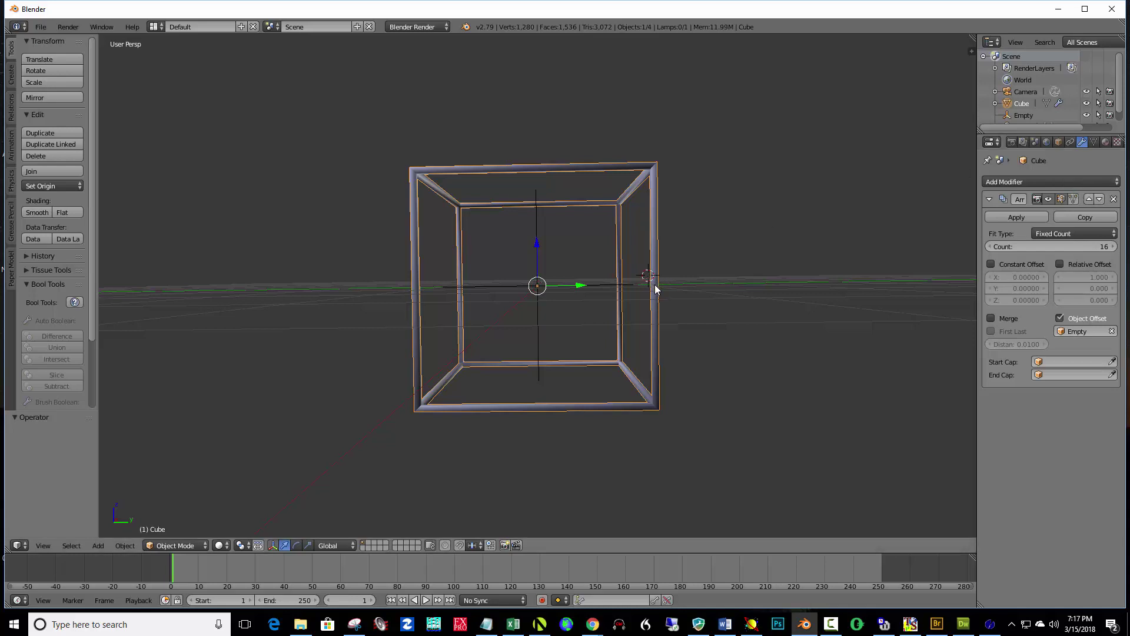
Scale the arrayed wireframe cube by 0.9 on all axes.
type("s.9")
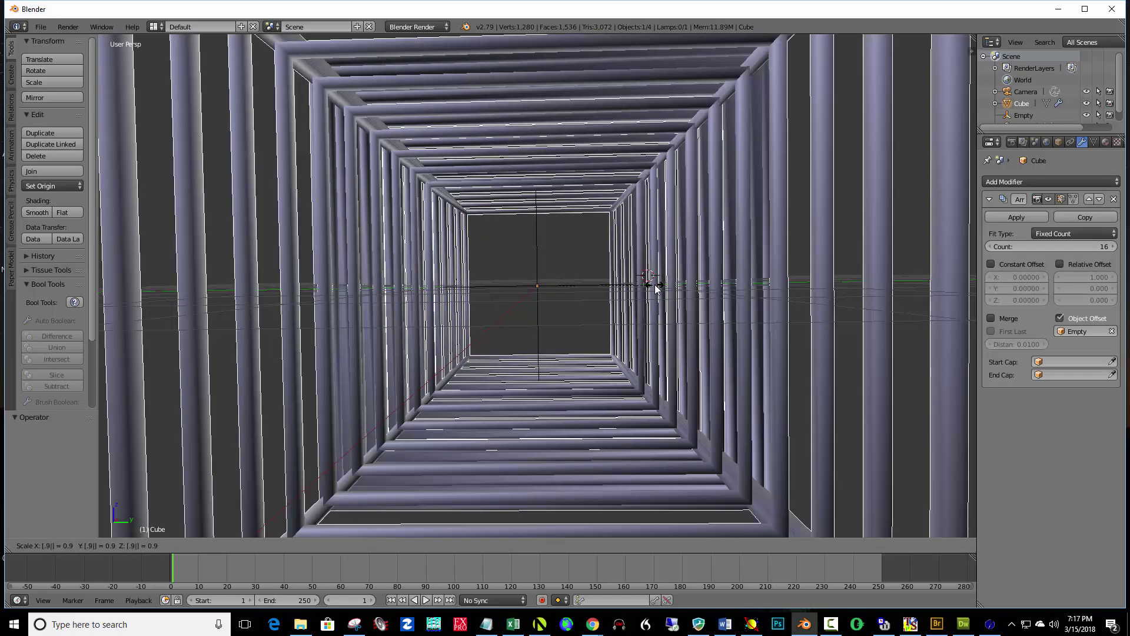
key("Return")
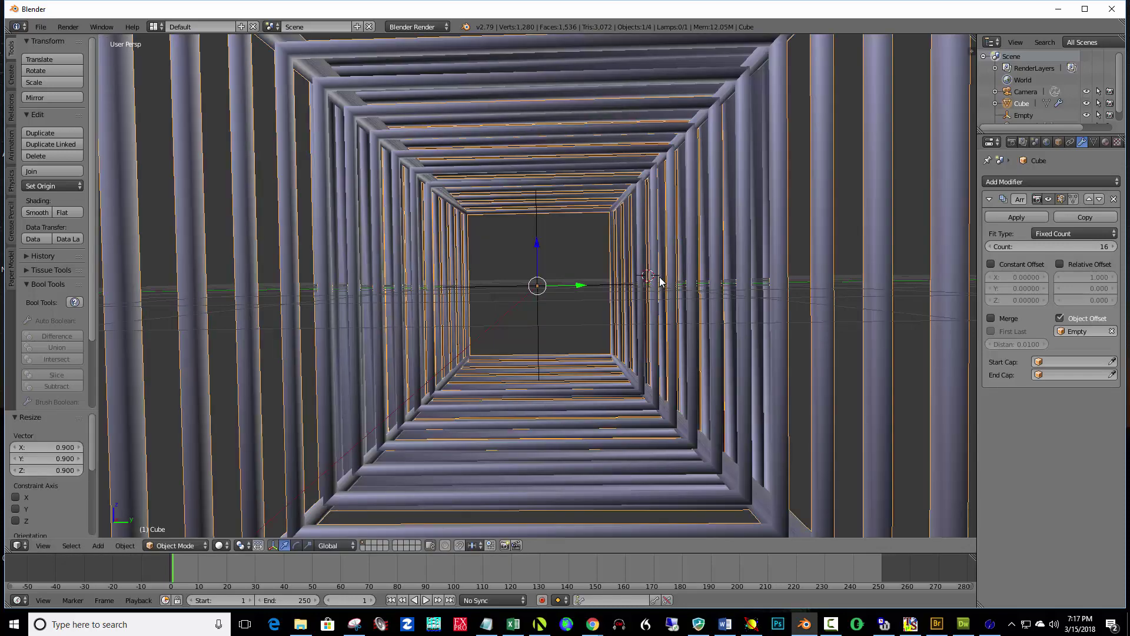
scroll(655, 289, "down", 4)
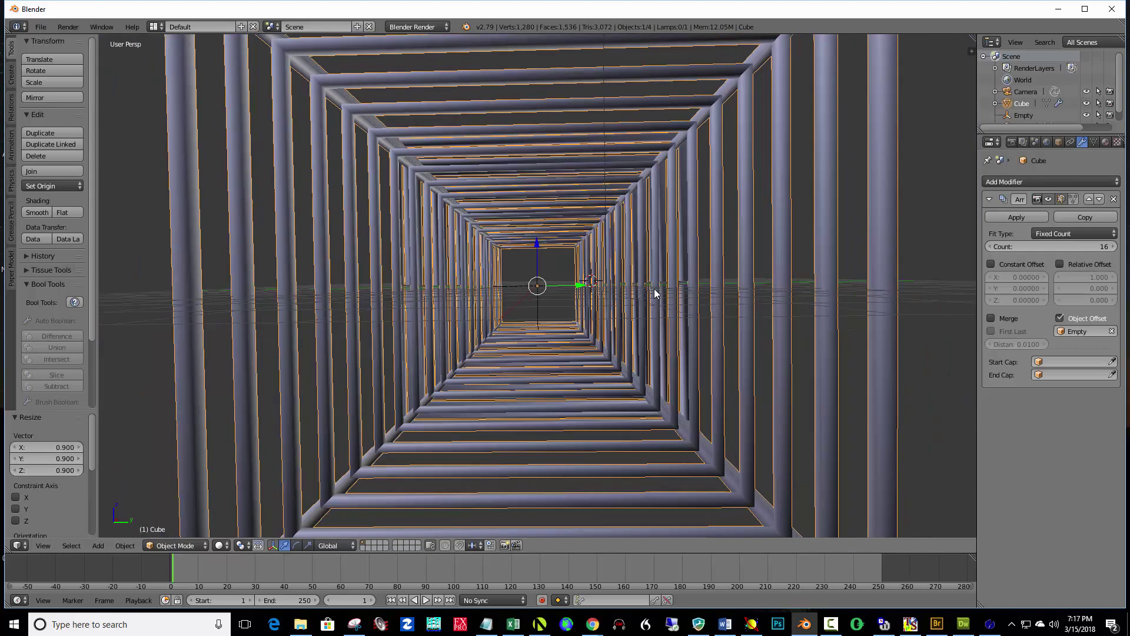
scroll(655, 288, "down", 1)
scroll(654, 288, "down", 2)
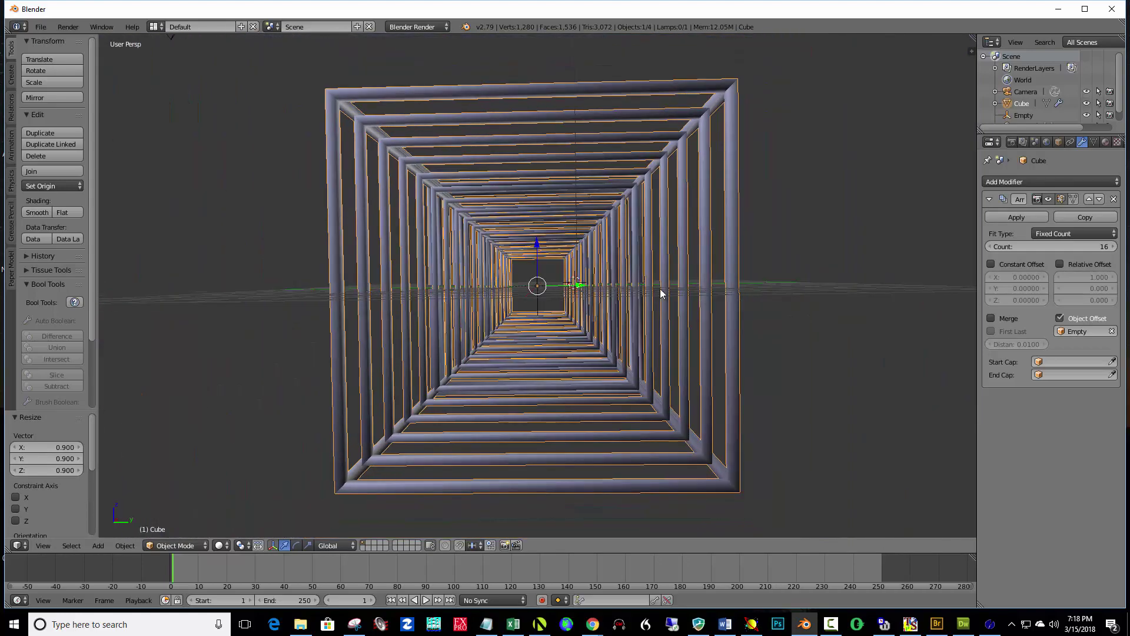
Apply the Array modifier to the nested wireframe cubes.
middle_click_drag(662, 294, 708, 288)
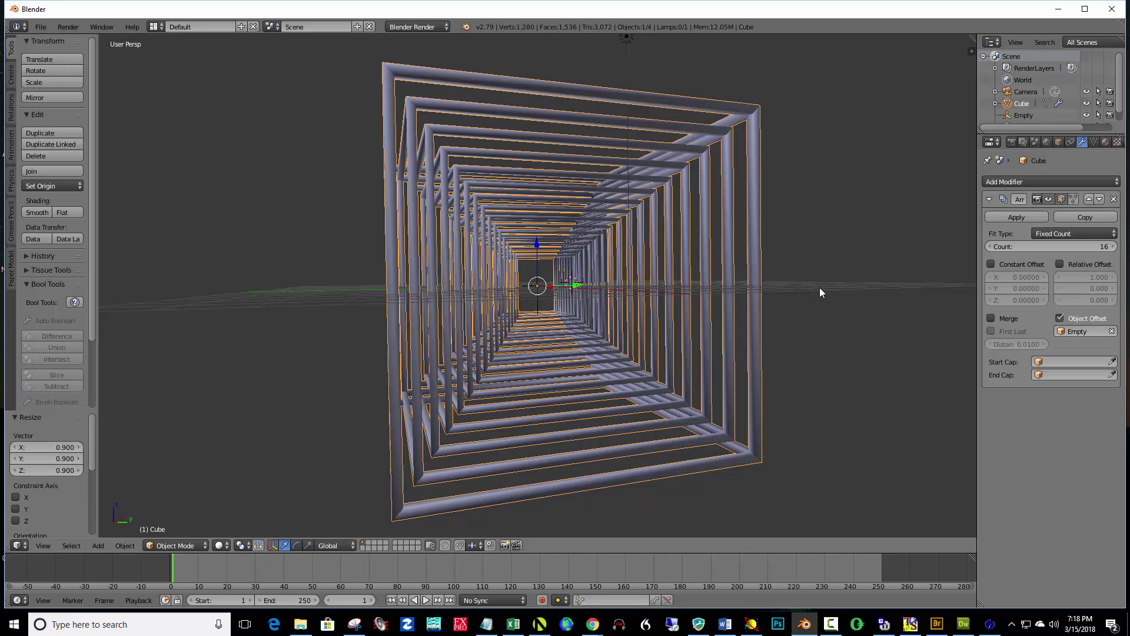
scroll(820, 288, "down", 1)
middle_click_drag(655, 323, 708, 329)
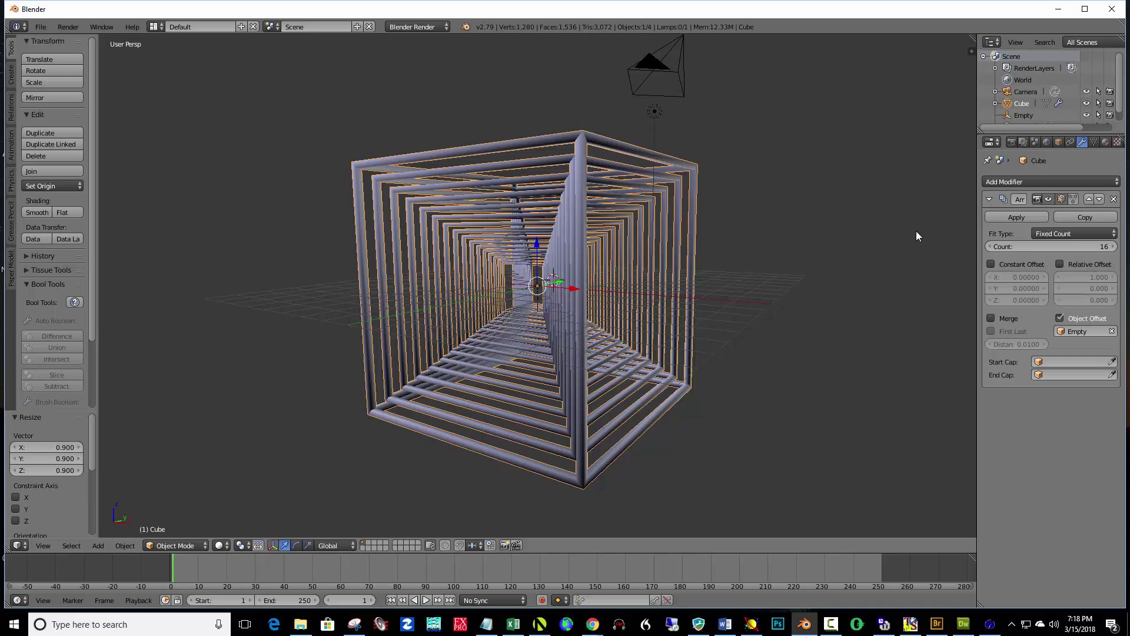
left_click(1029, 217)
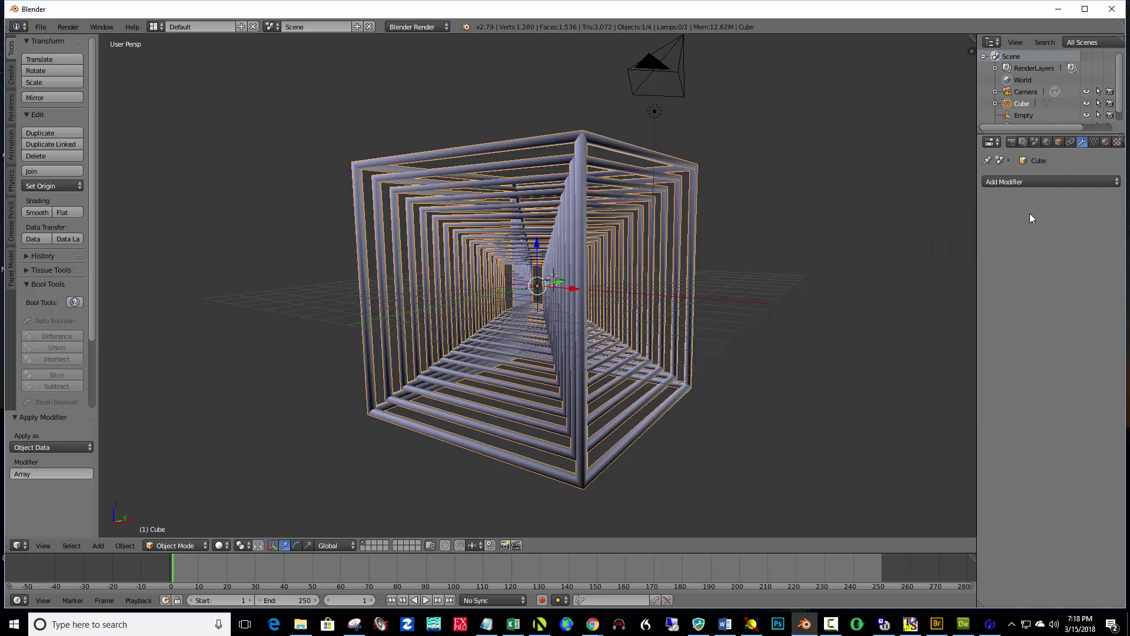
Show the cube's material settings and switch the render engine to Cycles Render.
left_click(1107, 144)
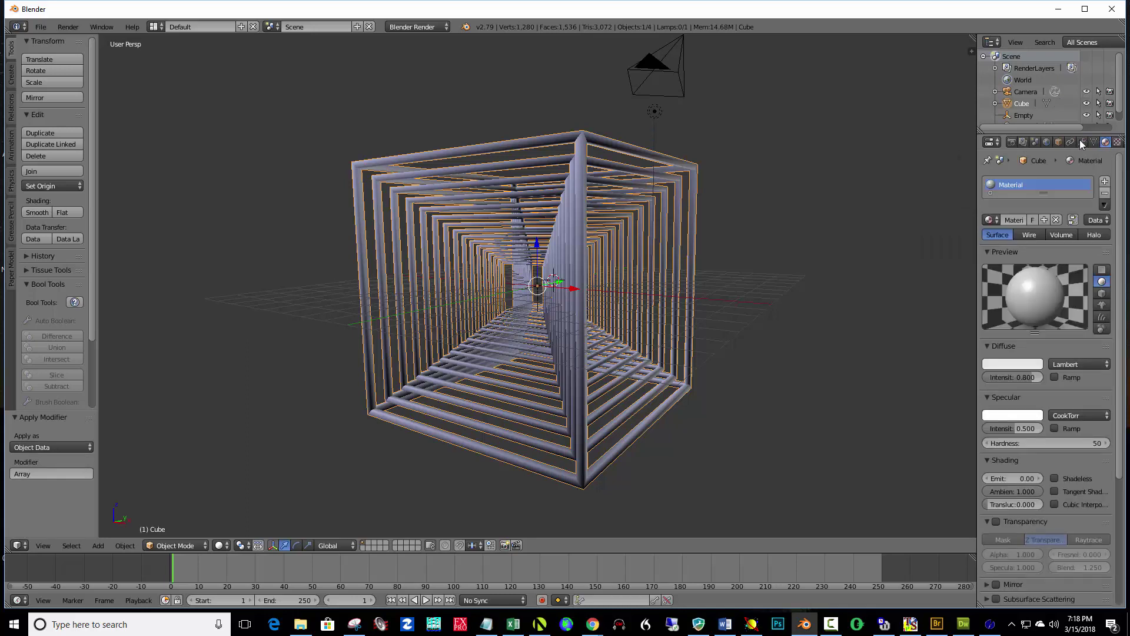
left_click(440, 30)
left_click(420, 68)
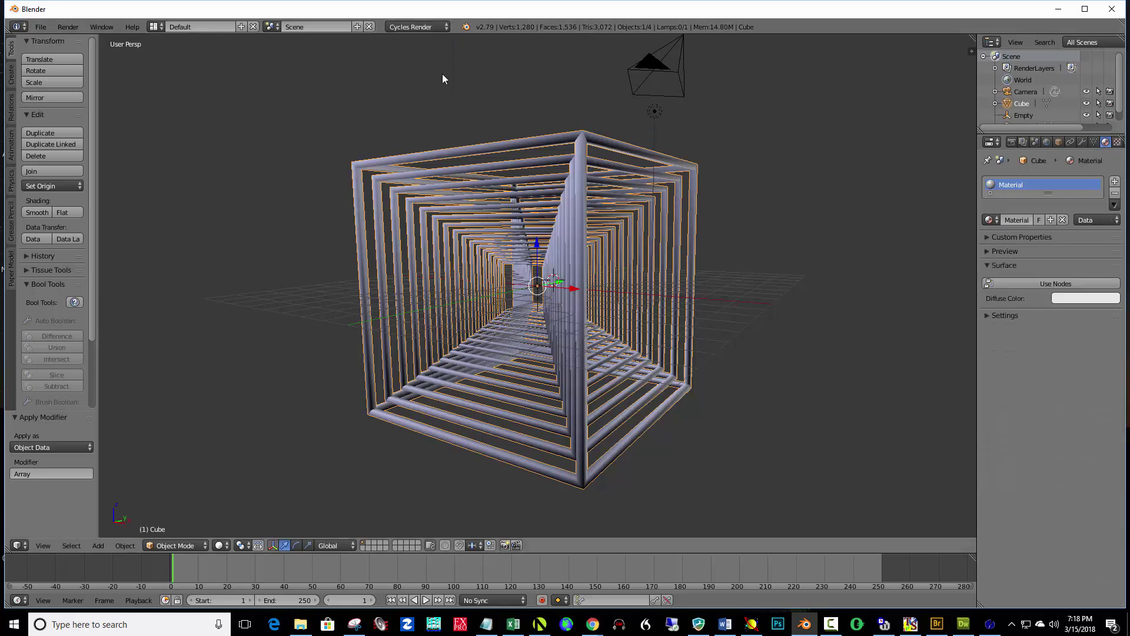
Enable nodes for the cube's material and set its surface shader to Glossy BSDF.
left_click(1062, 283)
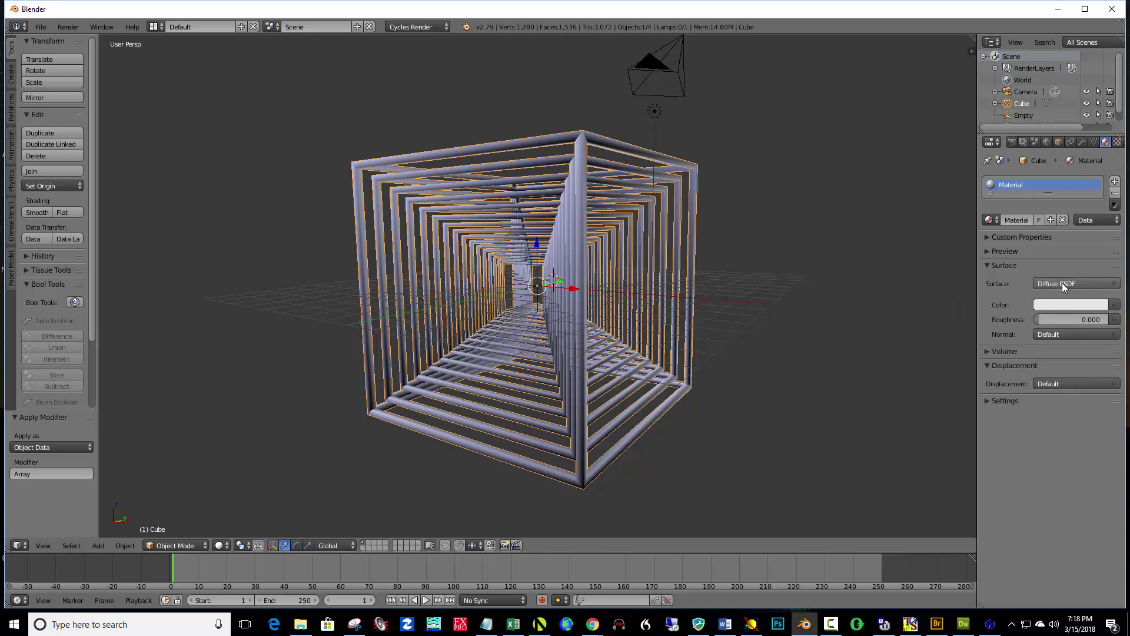
left_click(1062, 283)
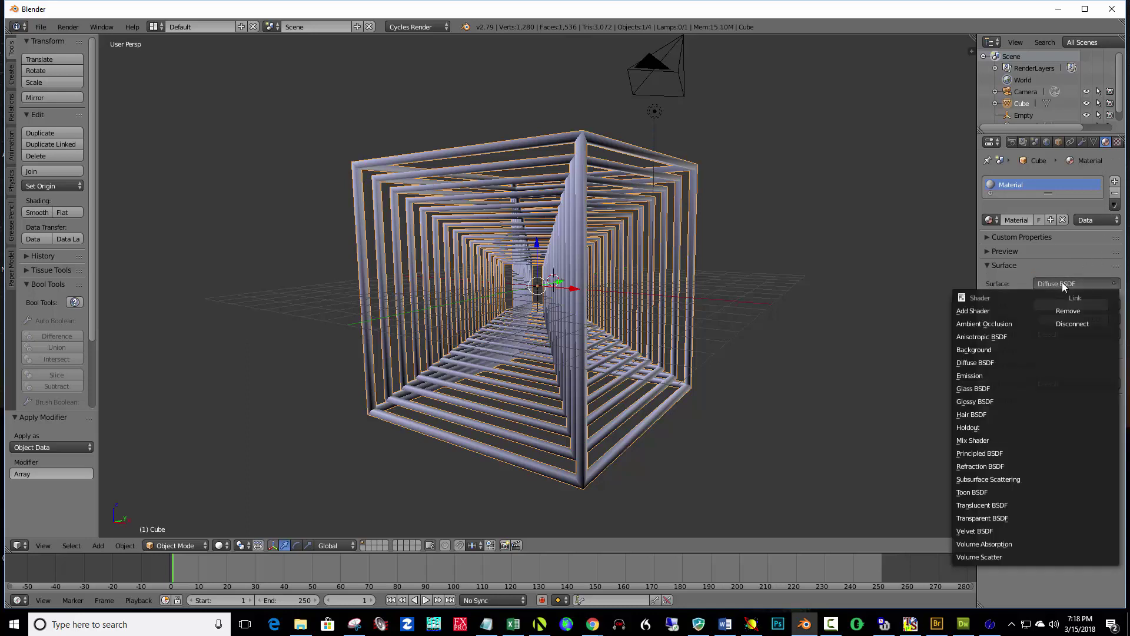
left_click(988, 397)
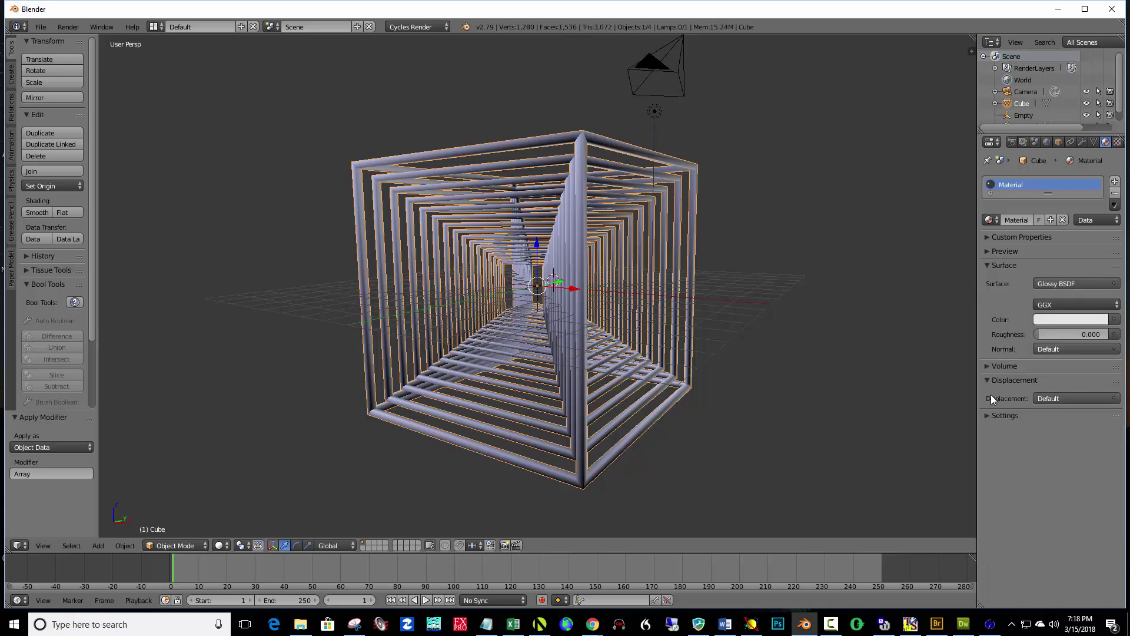
Give the cube's glossy material a light golden tan colour and set its roughness to 0.1.
left_click(1082, 319)
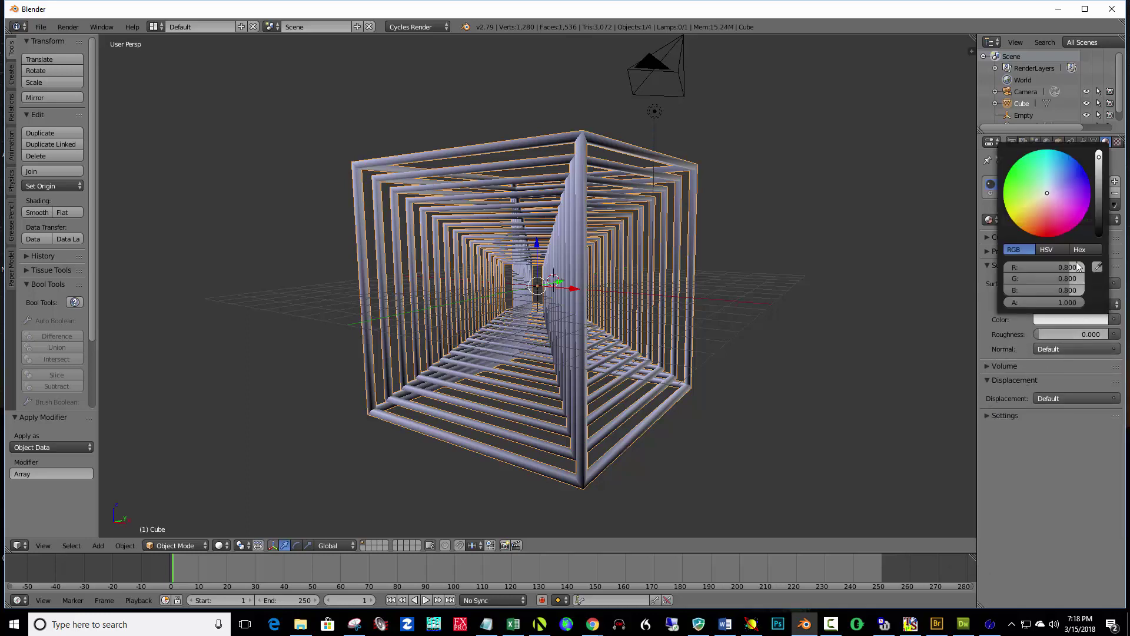
left_click(1042, 199)
left_click_drag(1042, 200, 1040, 203)
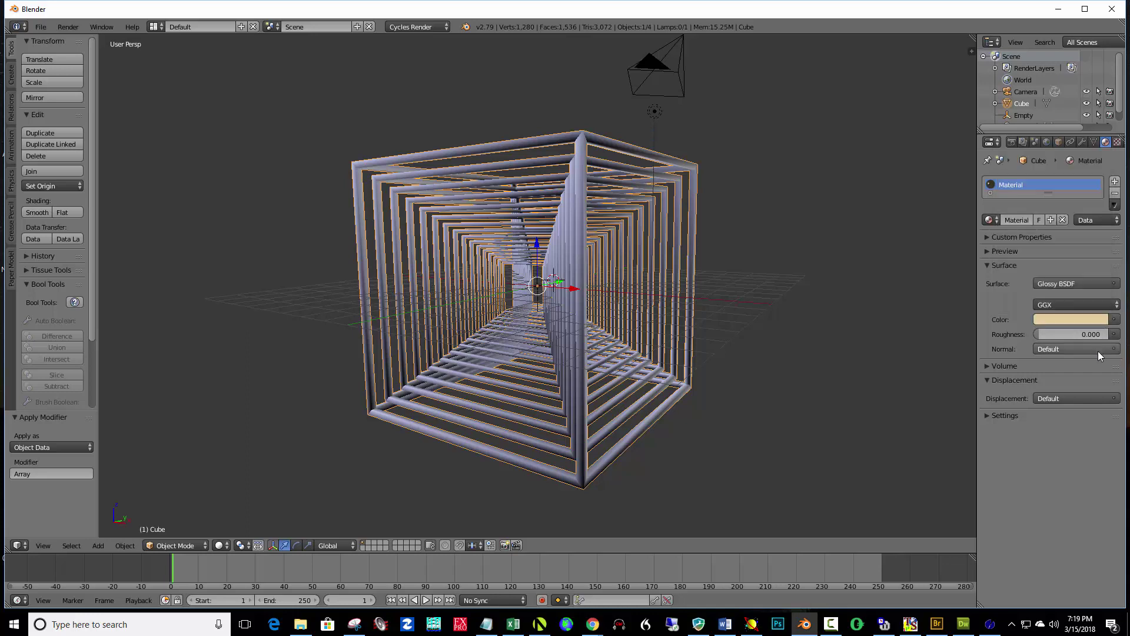
left_click(1078, 334)
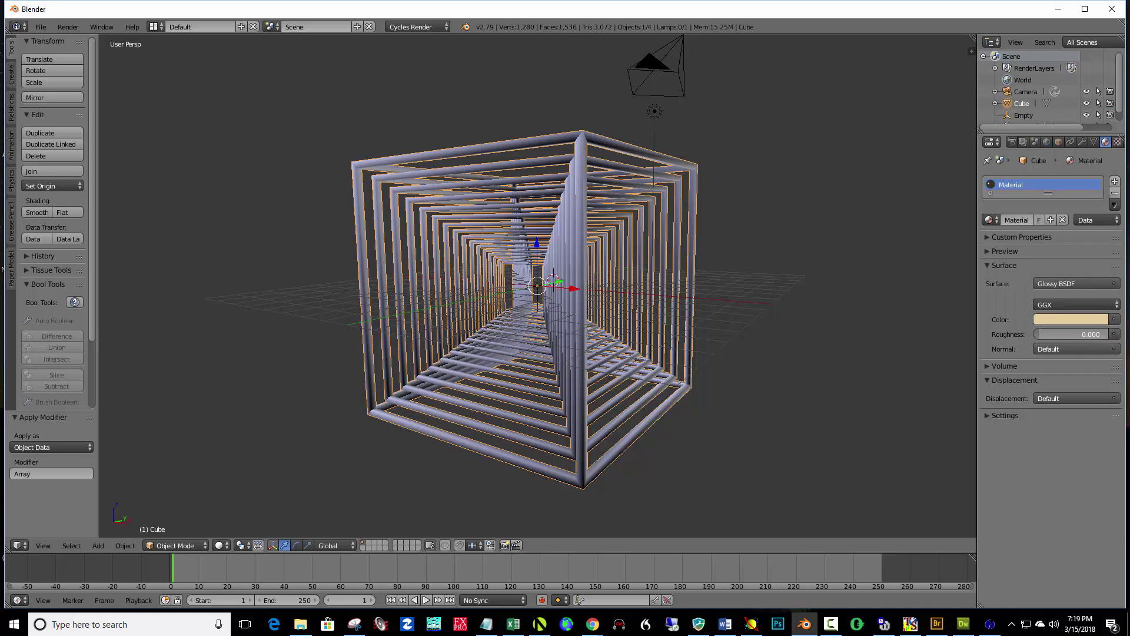
key("BackSpace")
key("Return")
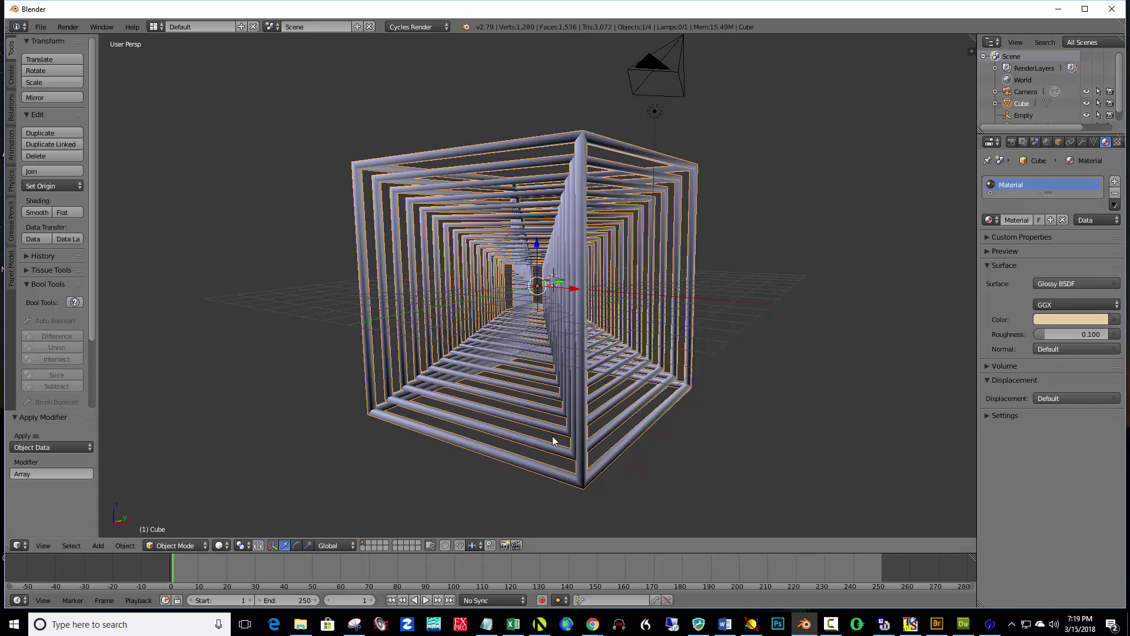
In front orthographic view, place the 3D cursor at the middle of the cube's bottom edge and add a plane there.
key("KP_1")
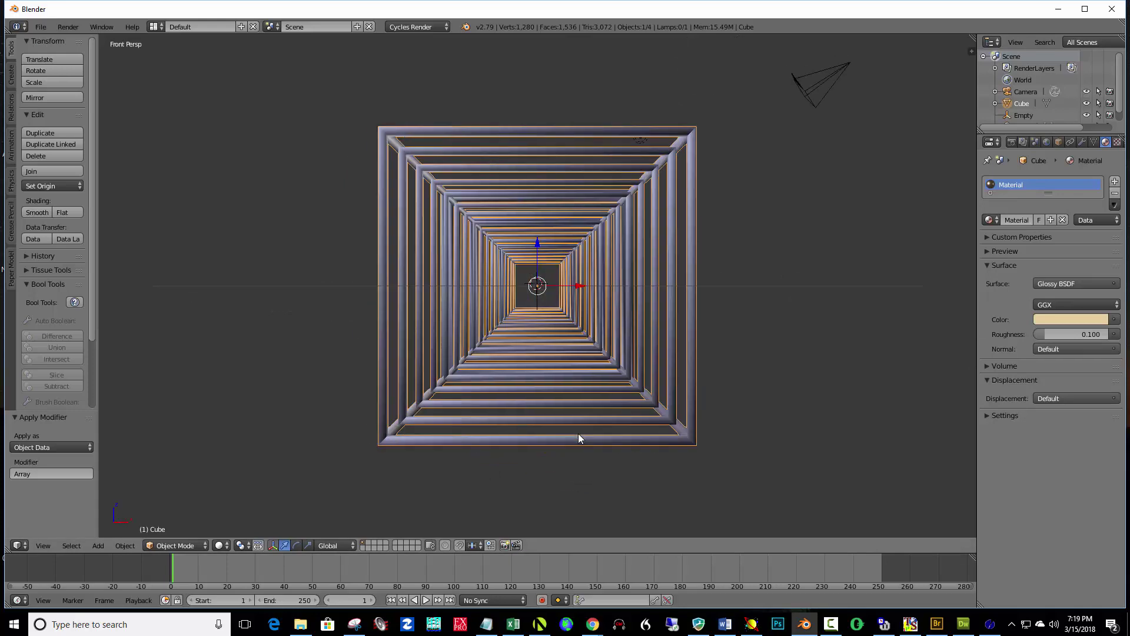
key("KP_5")
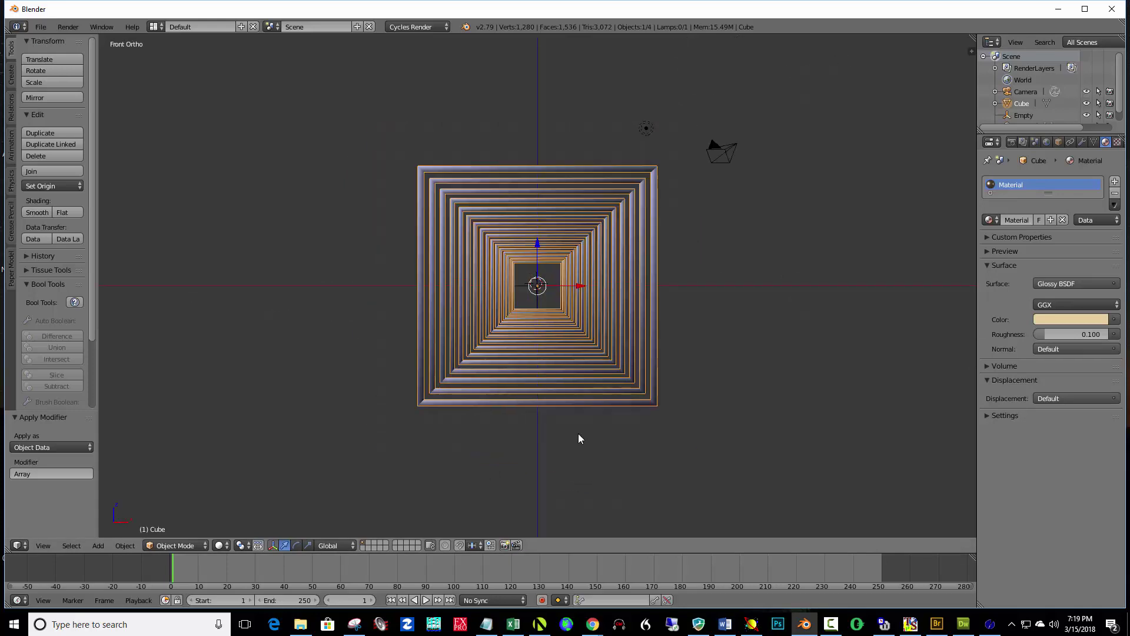
left_click(538, 409)
key("shift+a")
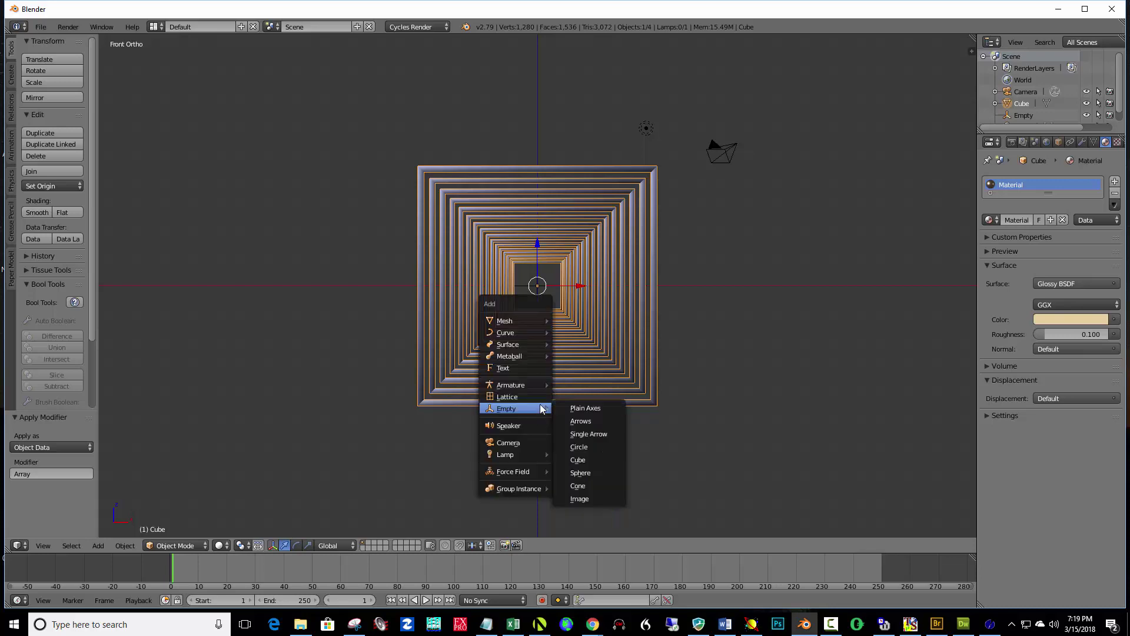
mouse_move(527, 322)
left_click(579, 321)
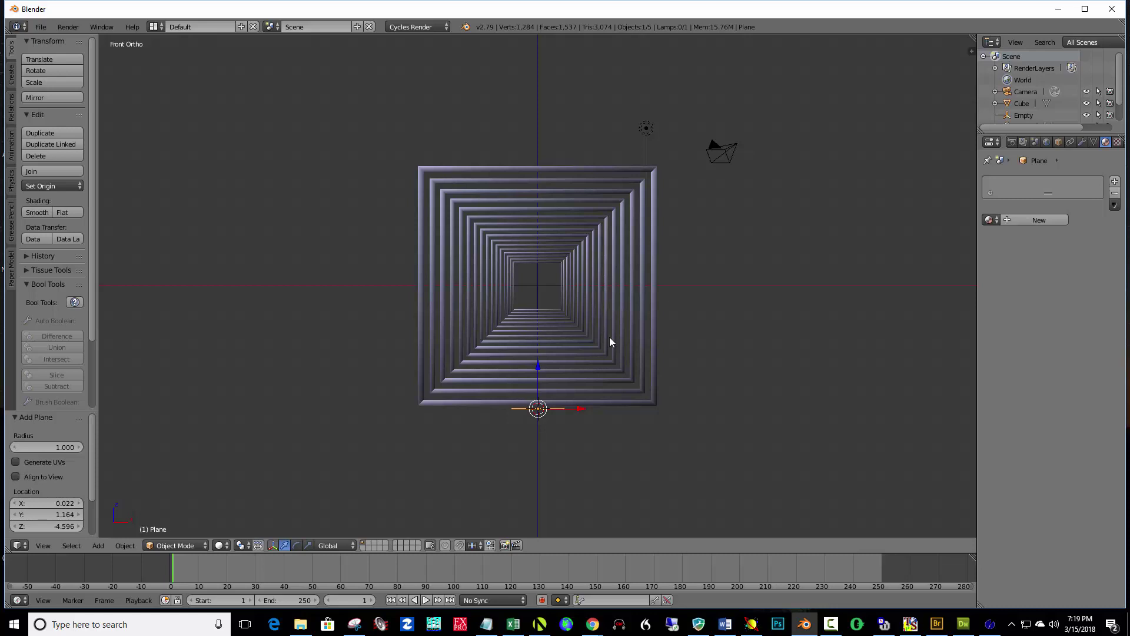
Scale the plane by 100 and move it up along Z by about 0.09 to the cube's base.
type("s100")
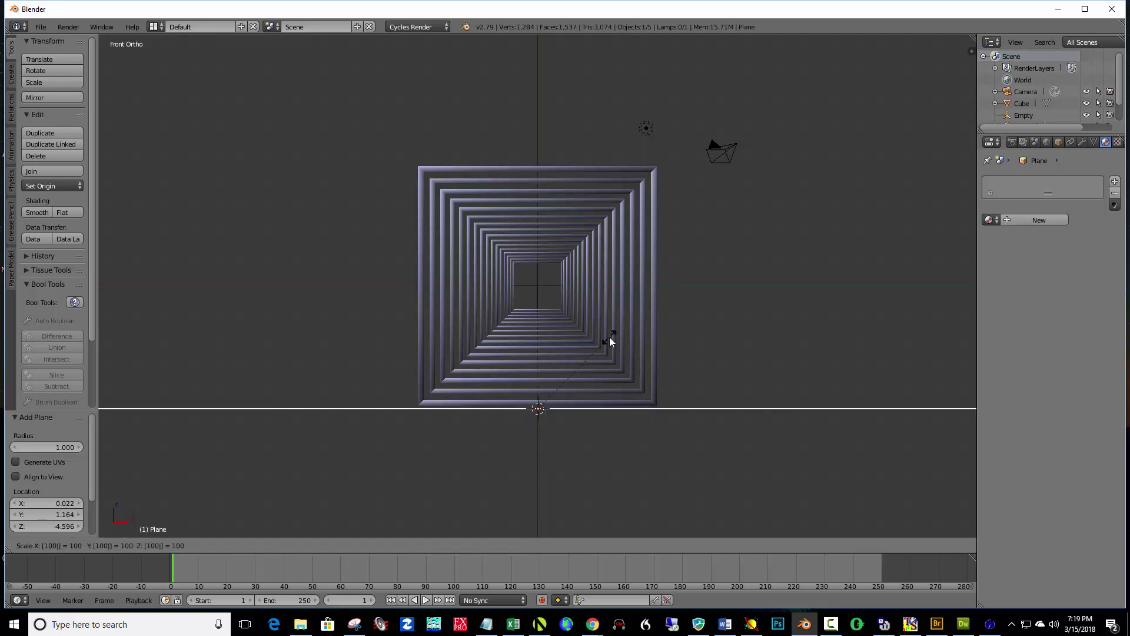
key("Return")
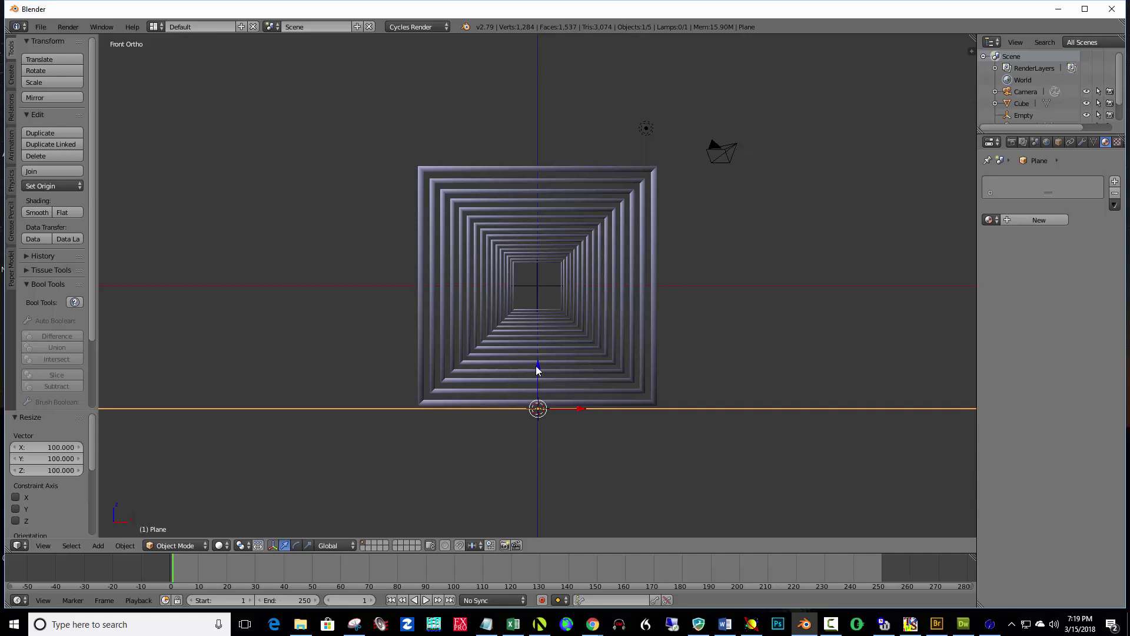
key("g")
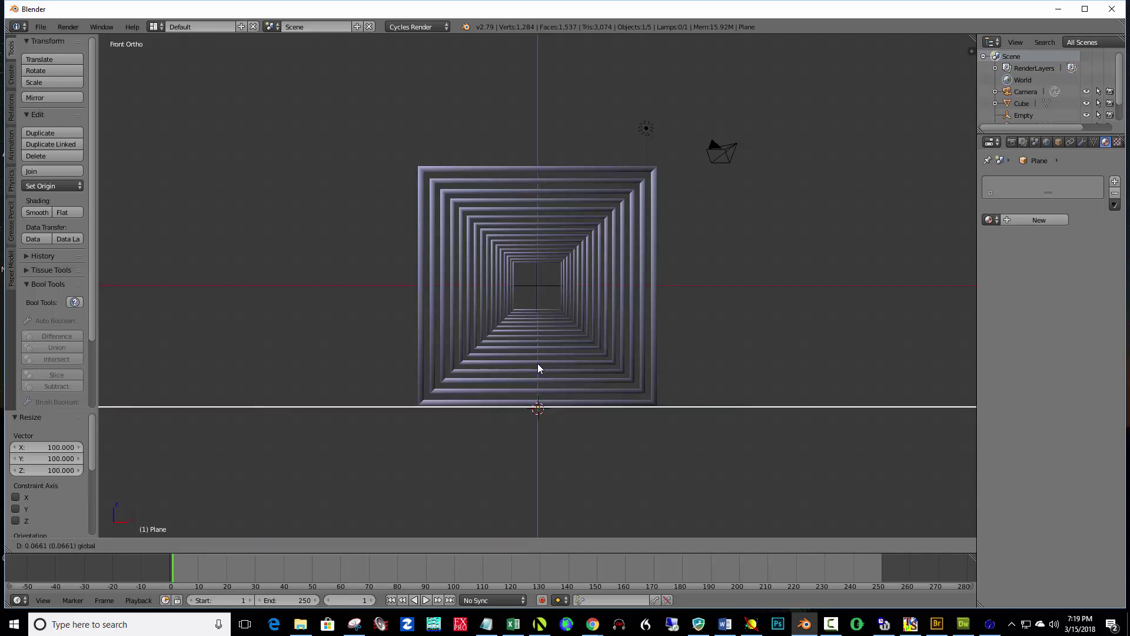
left_click(539, 364)
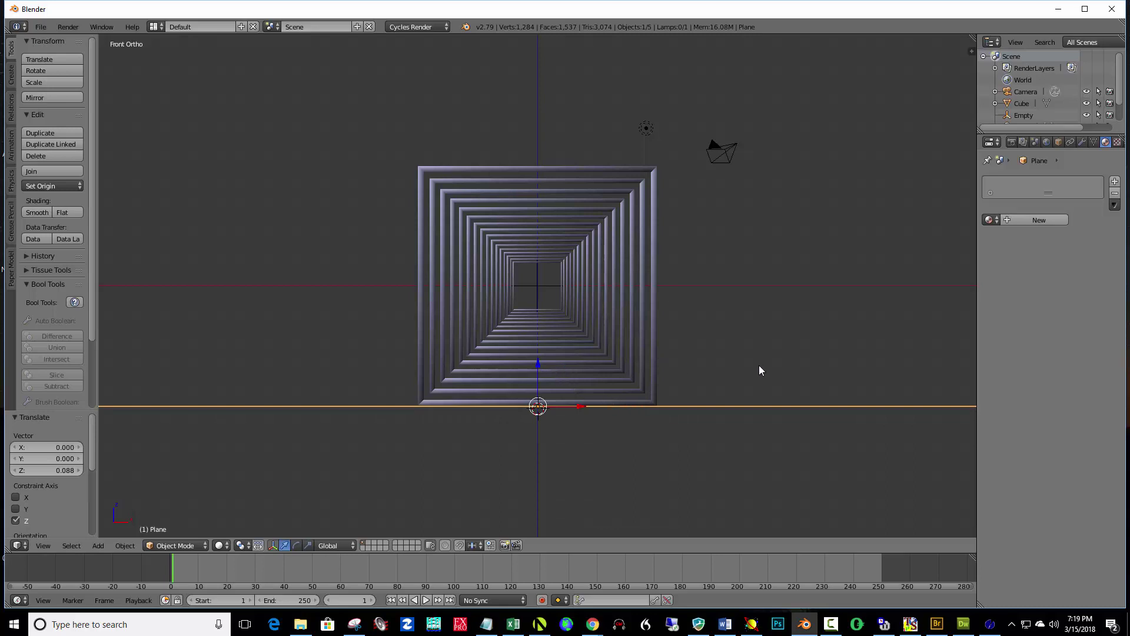
Give the floor plane a new material with a Glossy BSDF surface and a roughness of 0.1.
middle_click_drag(752, 349, 744, 352)
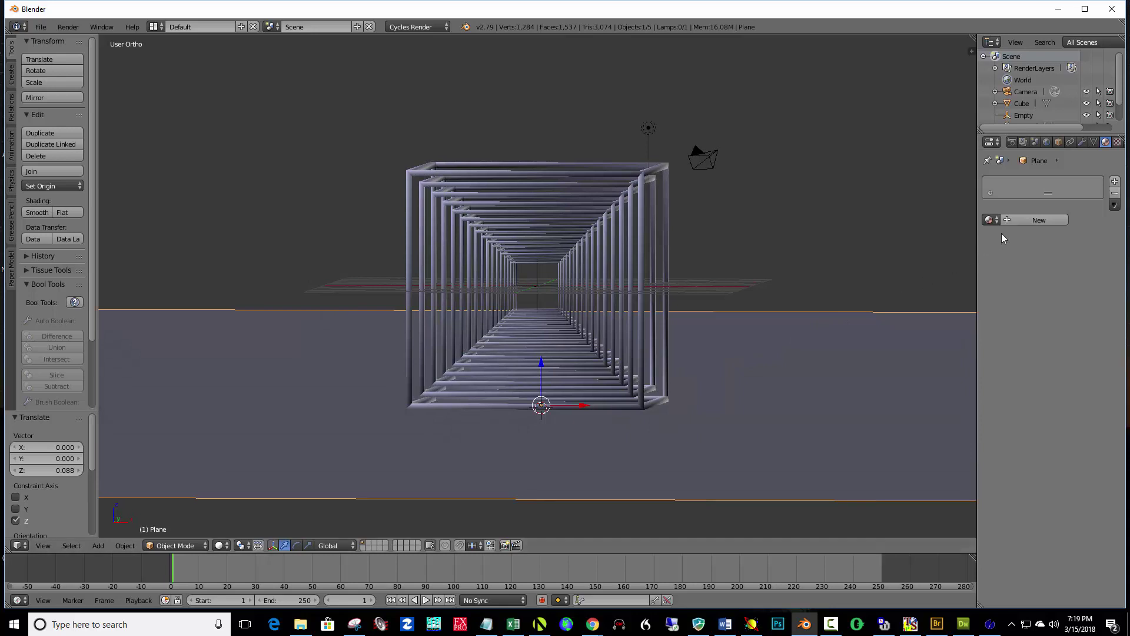
left_click(1036, 224)
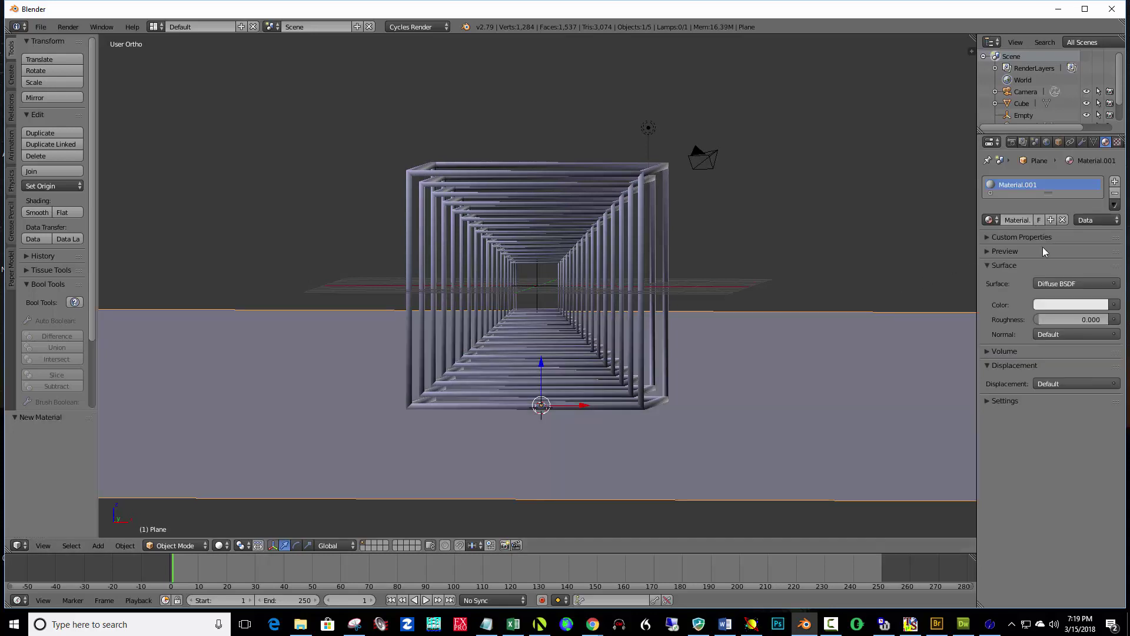
left_click(1069, 284)
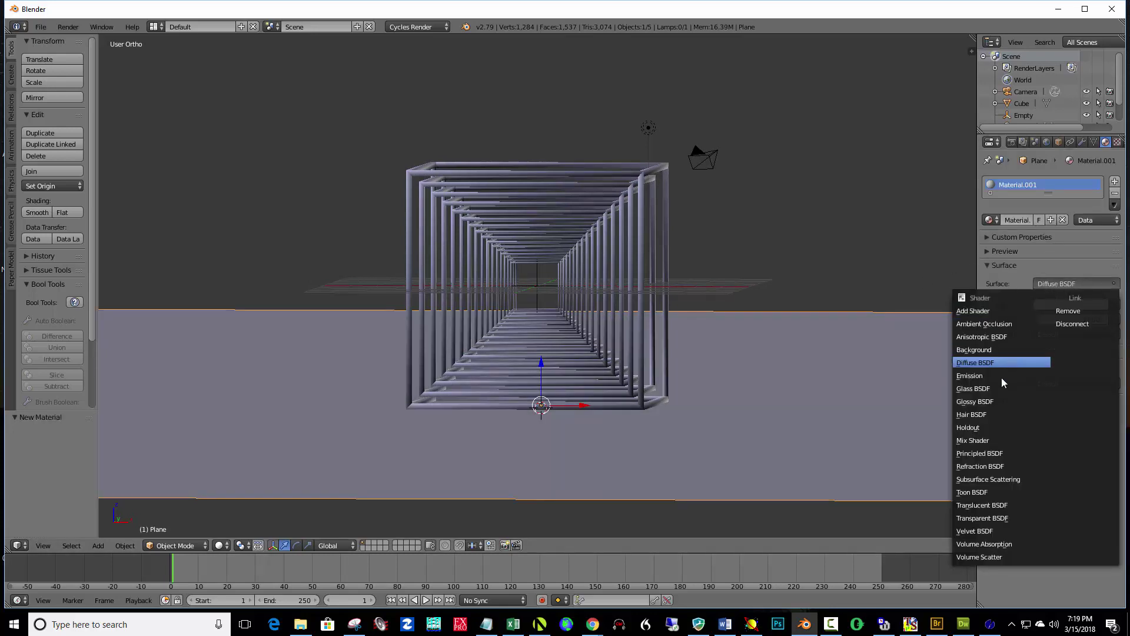
left_click(997, 401)
left_click(1085, 334)
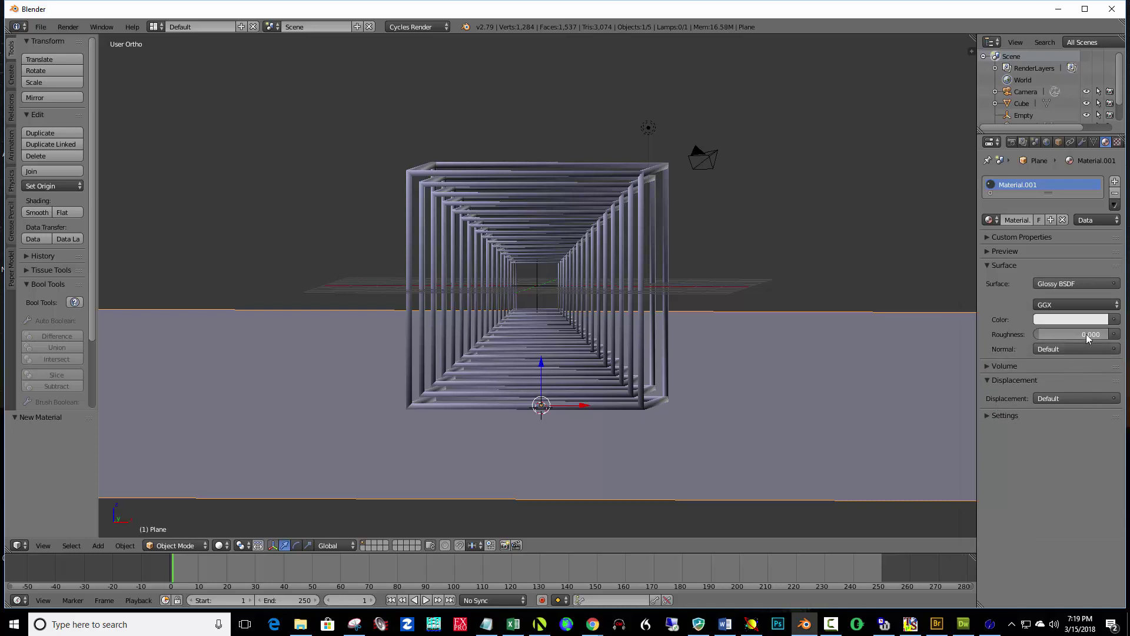
type("0.0")
key("BackSpace")
key("Return")
Select the scene's lamp, enable nodes for it and change its type to Sun.
scroll(1121, 112, "down", 1)
scroll(1120, 112, "down", 1)
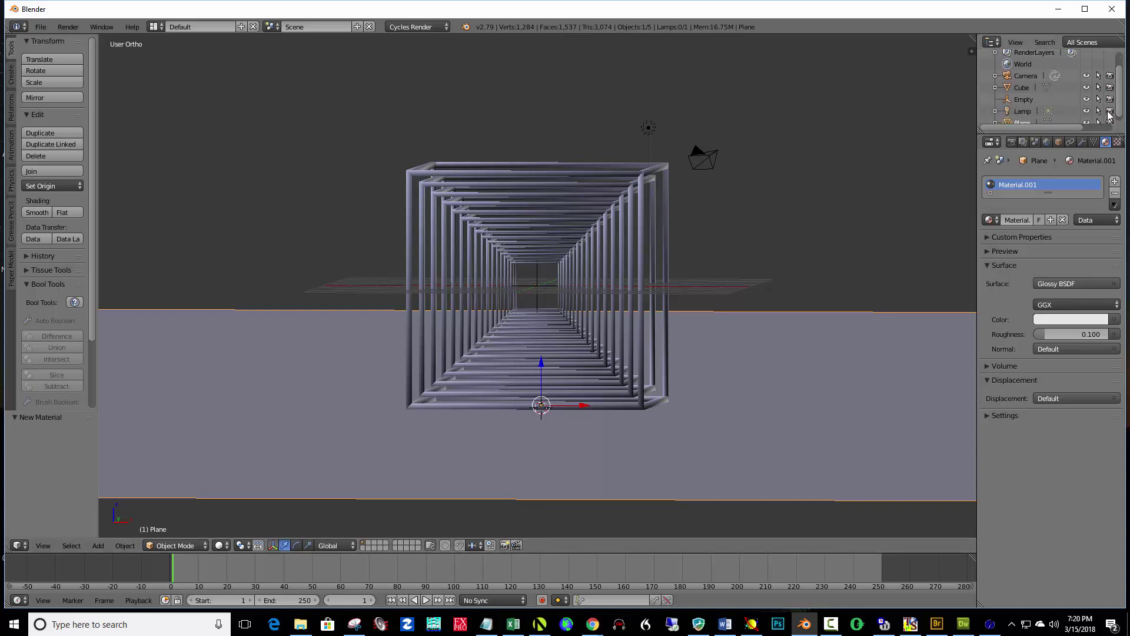
left_click(1023, 110)
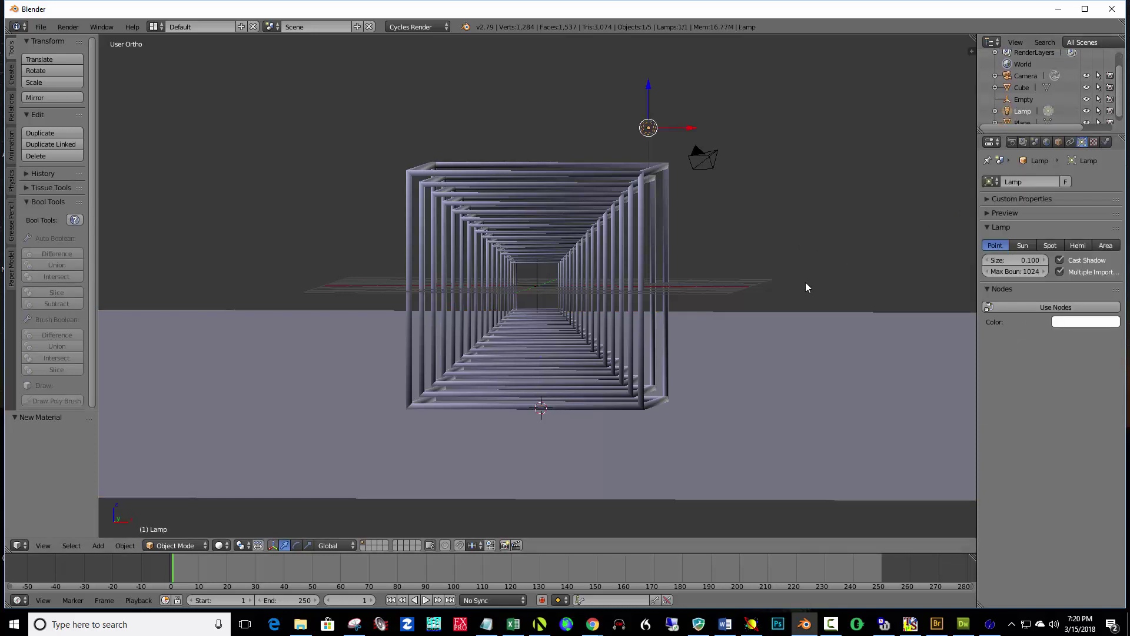
left_click(1065, 305)
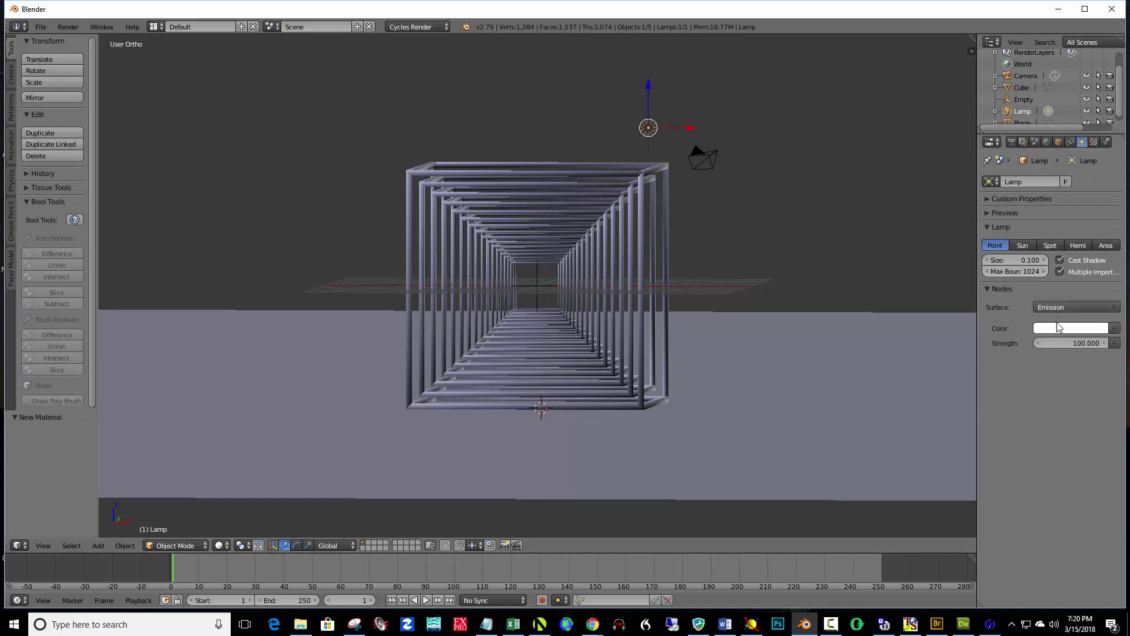
left_click(1024, 248)
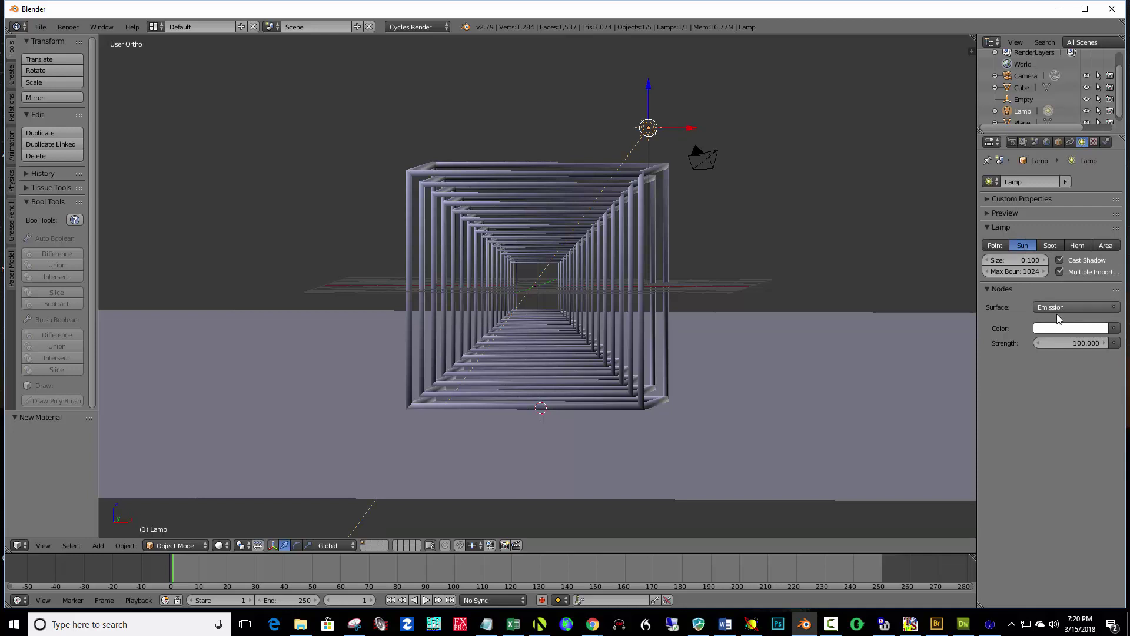
Set the sun lamp's emission strength to 6.
left_click(1075, 342)
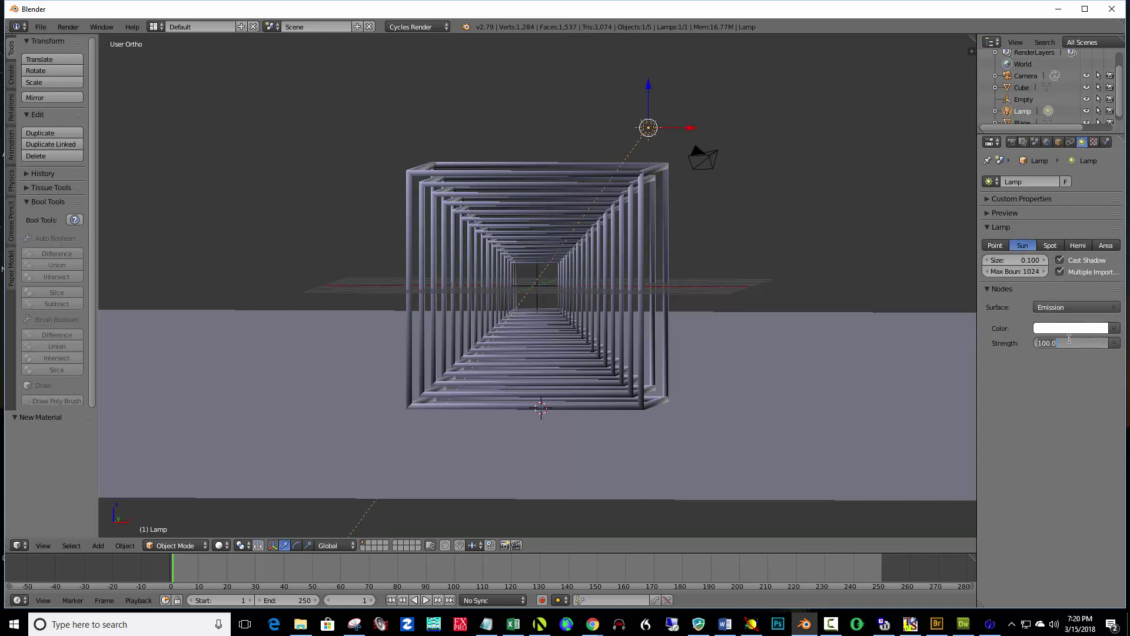
type("6")
key("Return")
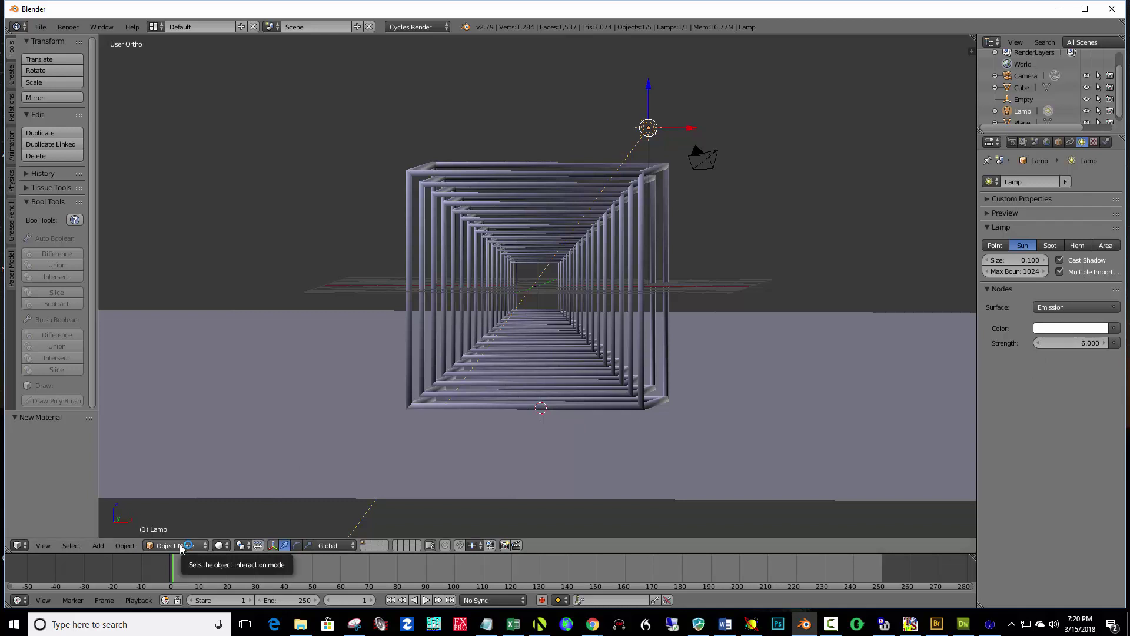
Set the sun lamp's emission strength to 12.1 while previewing the scene in Rendered shading, and return to Solid shading.
left_click(222, 545)
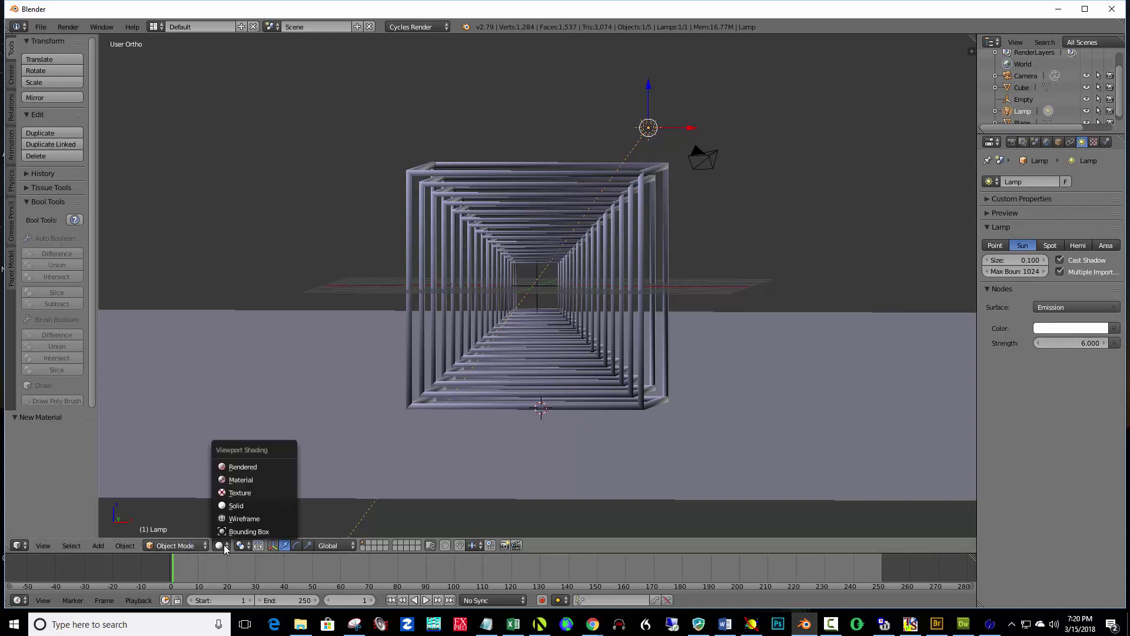
left_click(241, 466)
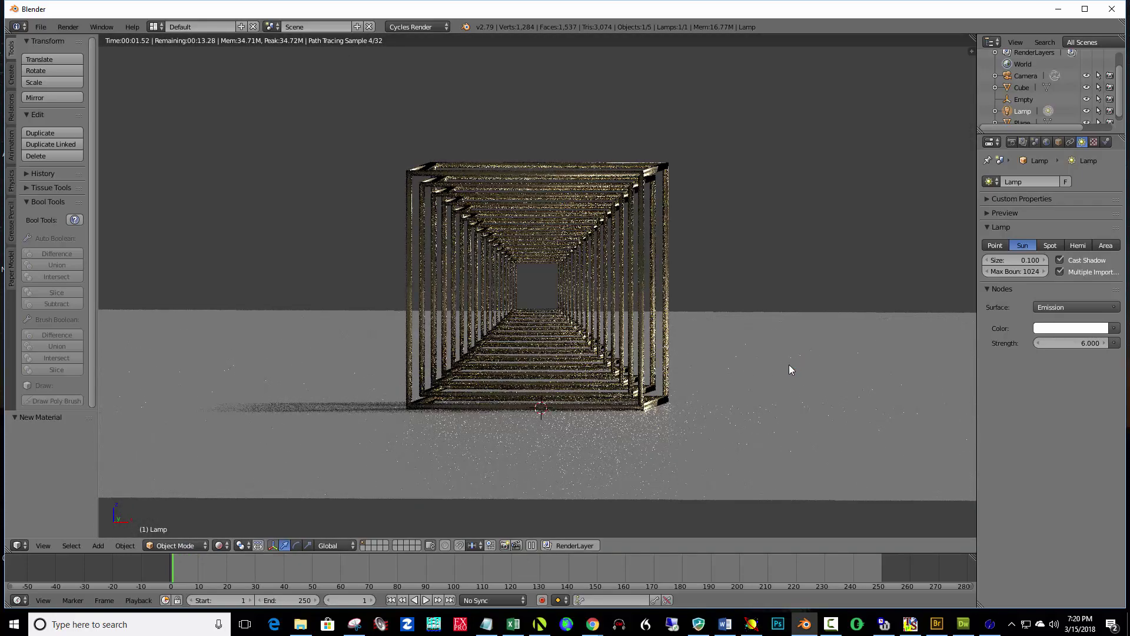
middle_click_drag(785, 388, 774, 390)
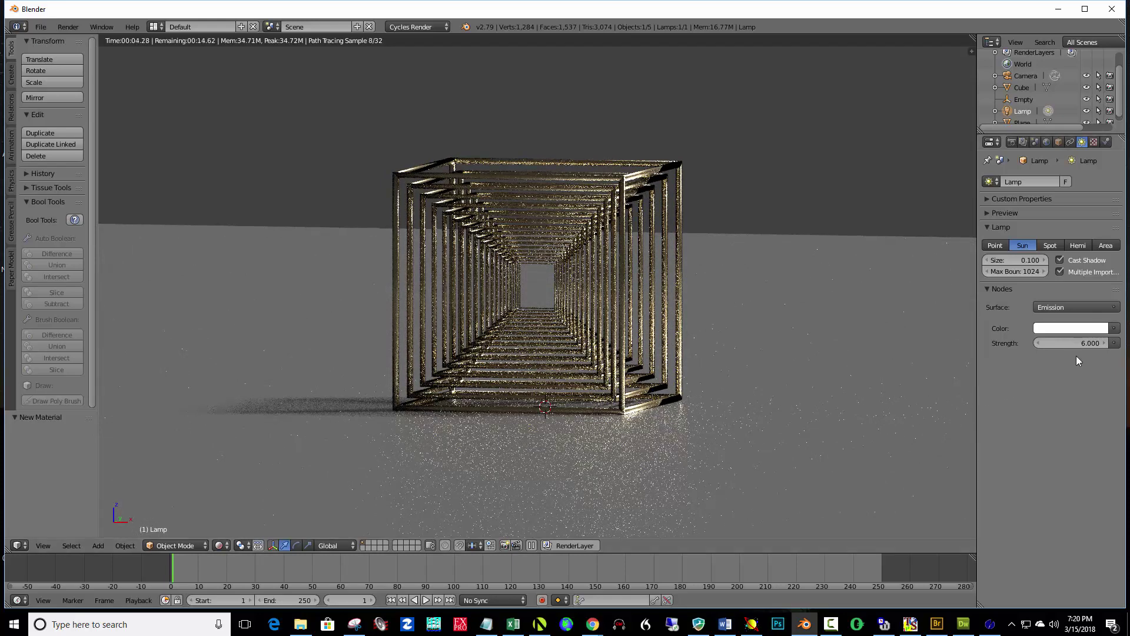
left_click_drag(1069, 343, 1104, 343)
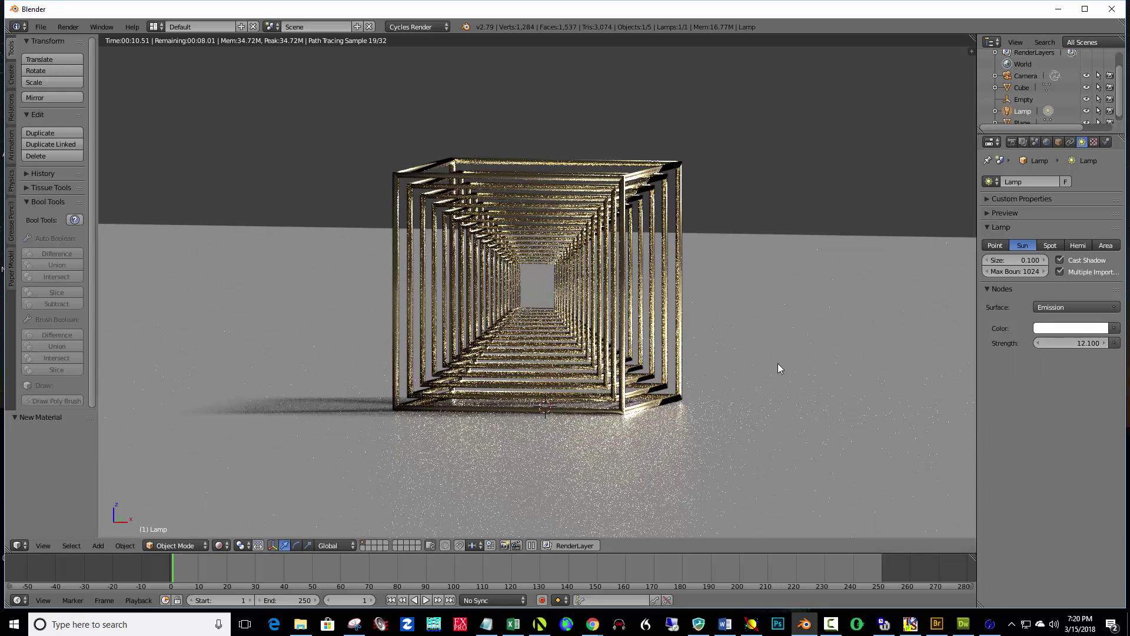
left_click(228, 545)
left_click(238, 507)
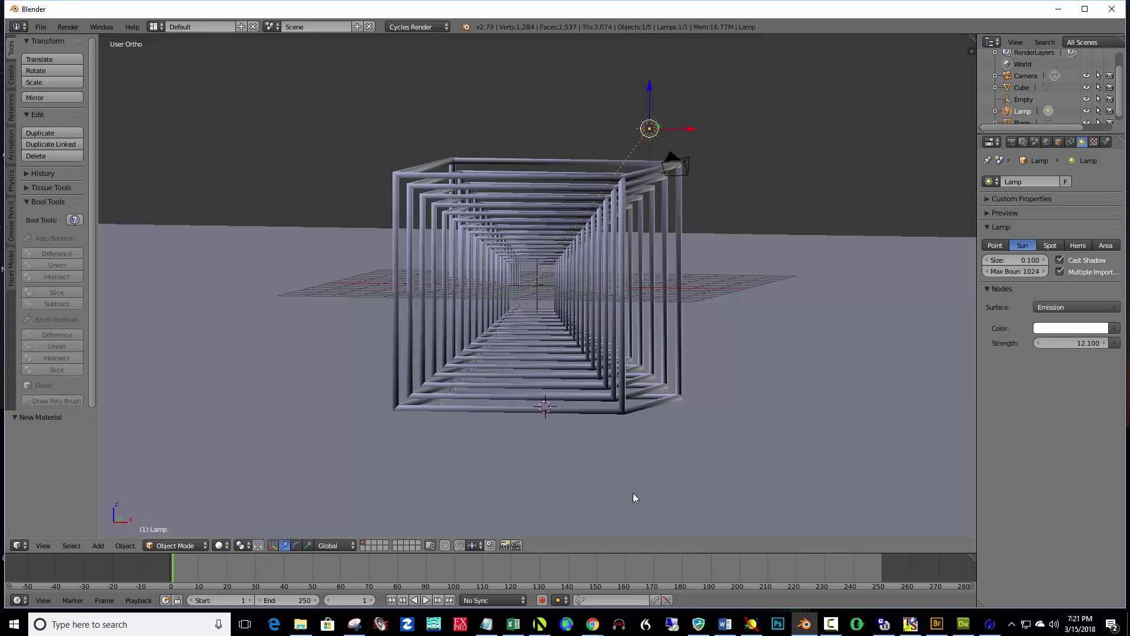
Lock the camera to the view and reframe it so the whole nested cube fits inside the camera frame.
key("KP_0")
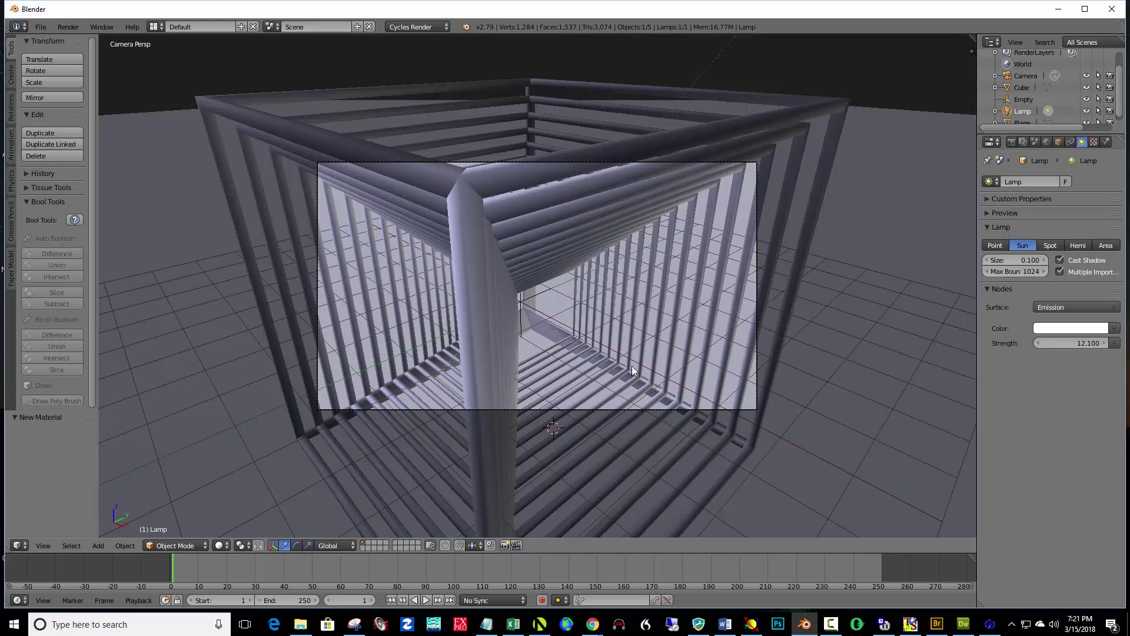
key("n")
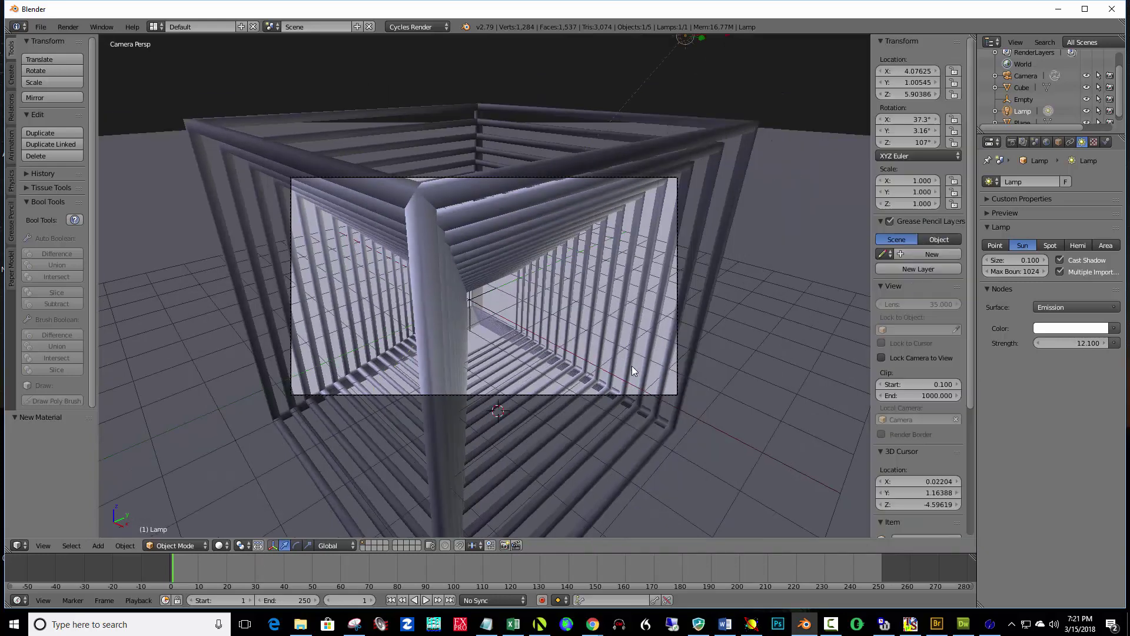
left_click(882, 358)
key("n")
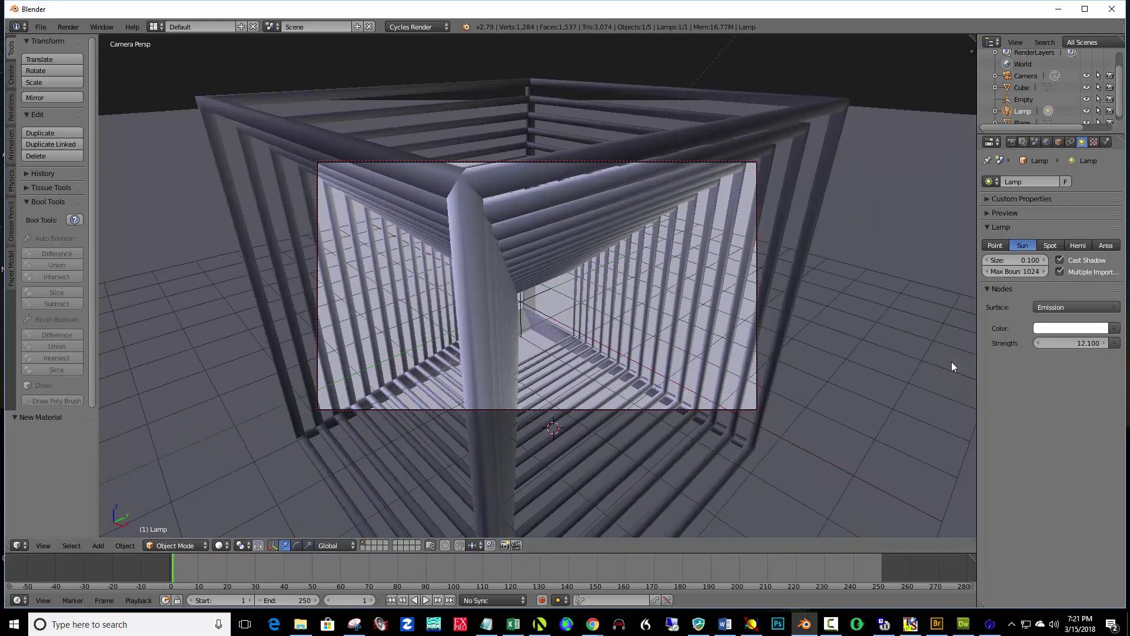
scroll(648, 329, "down", 6)
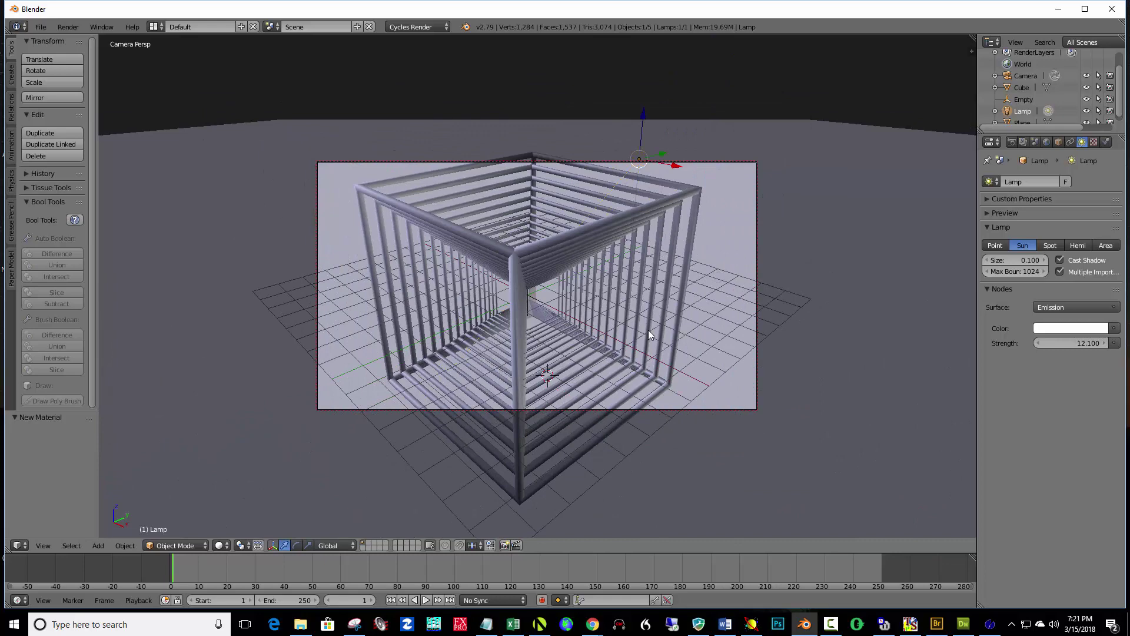
scroll(648, 333, "down", 3)
scroll(649, 334, "down", 2)
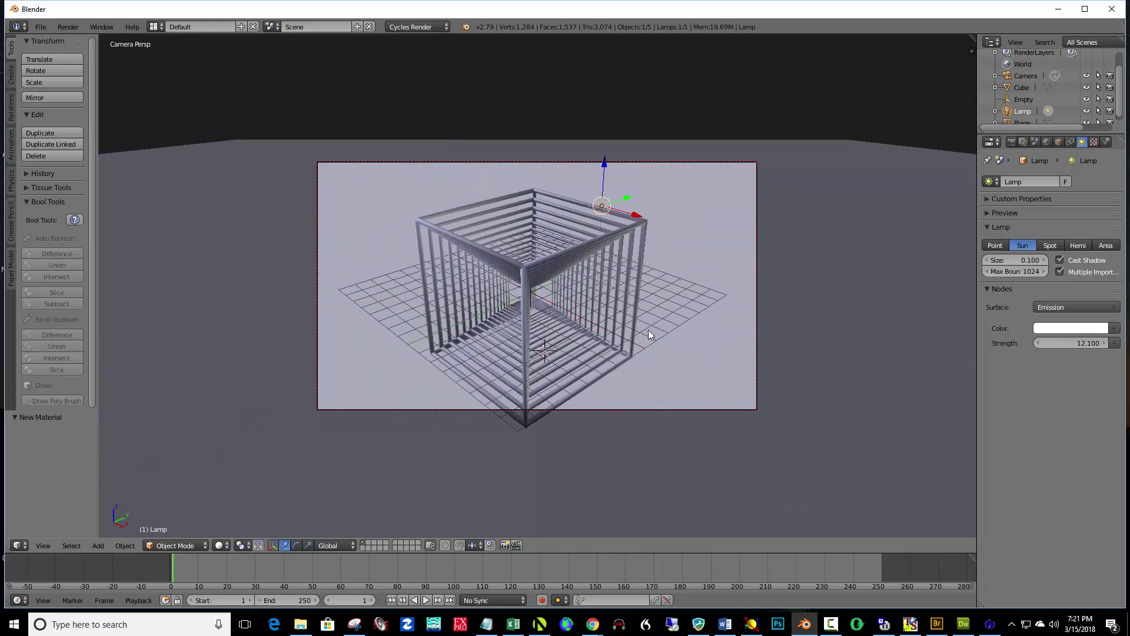
middle_click_drag(635, 319, 627, 299, "shift")
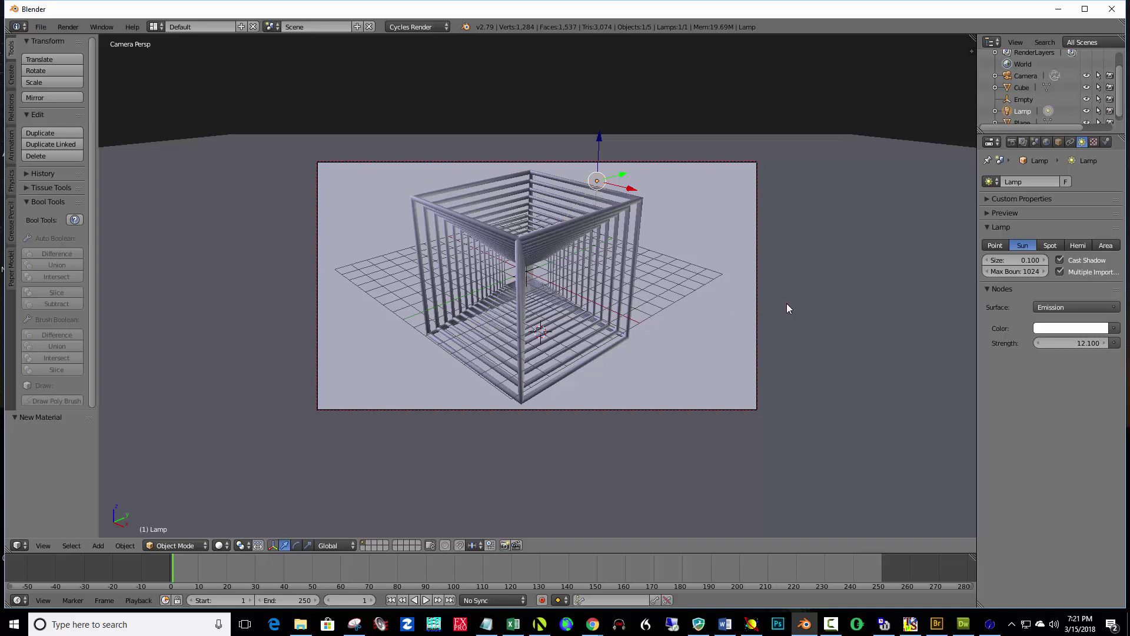
Set the render resolution to 1680 x 1127 px at 100% and the render device to GPU Compute.
left_click(1012, 143)
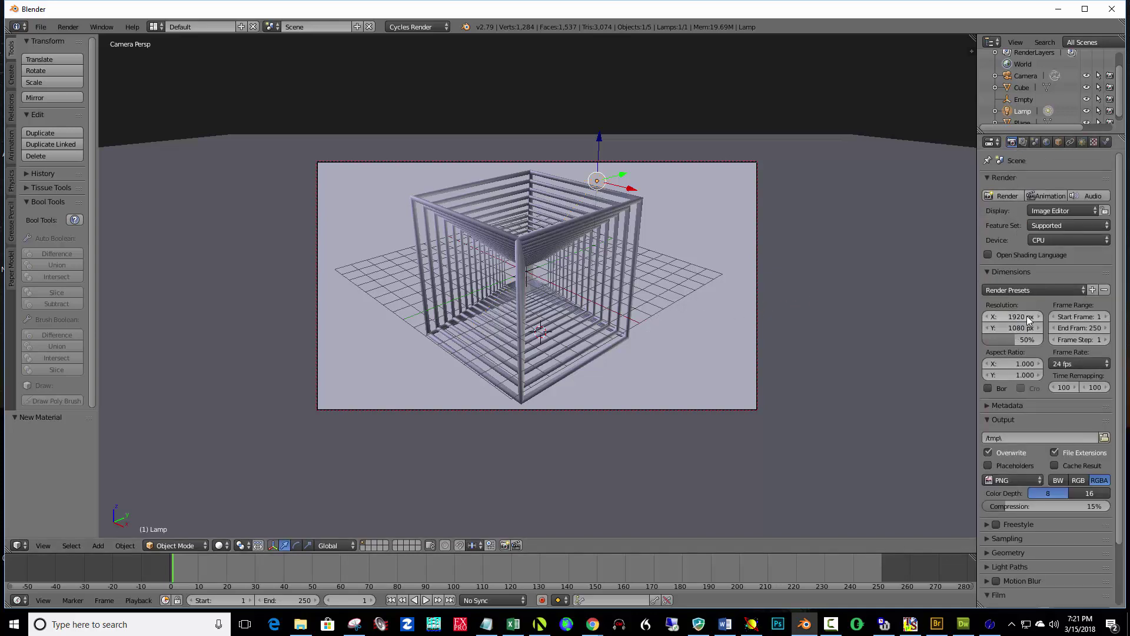
left_click_drag(1029, 319, 888, 318)
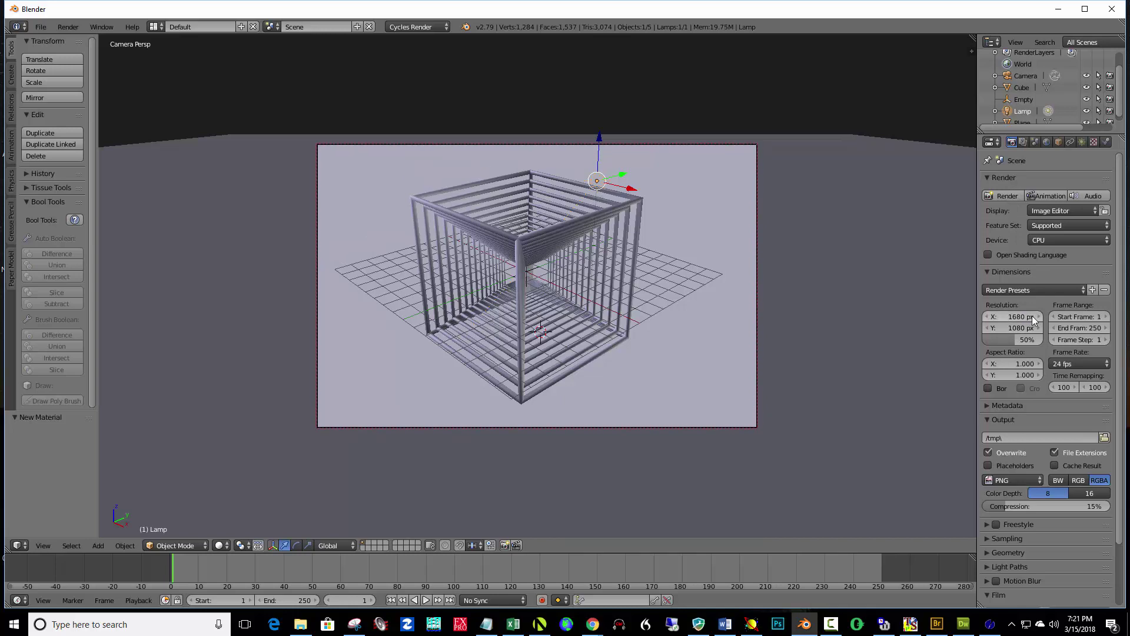
left_click_drag(1007, 332, 1034, 333)
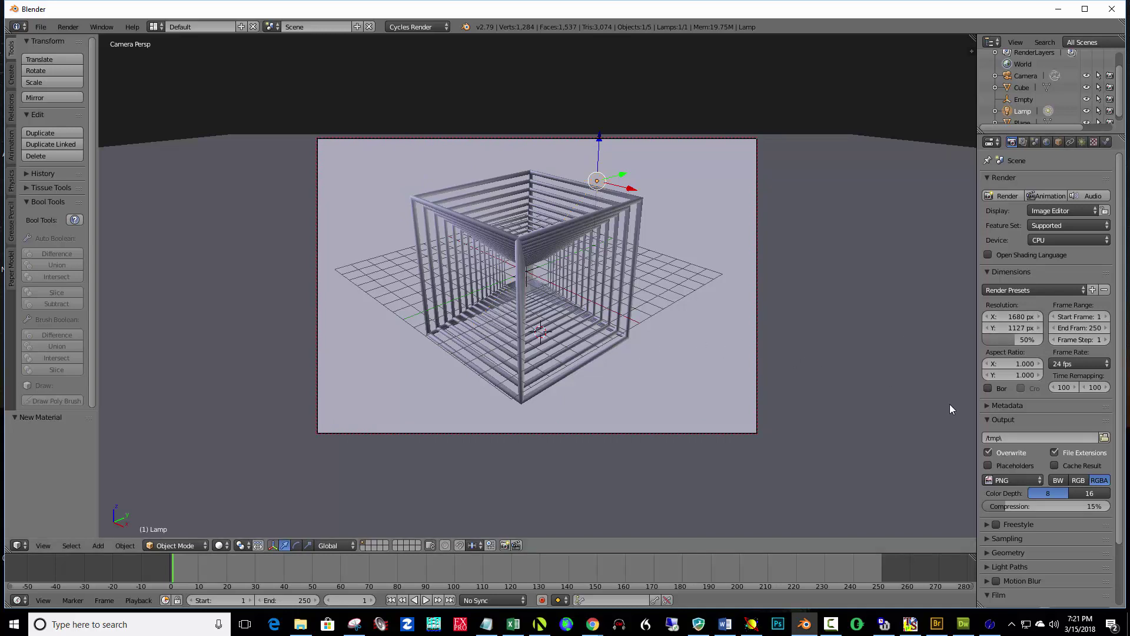
left_click_drag(1017, 344, 1048, 344)
left_click(1051, 239)
left_click(1055, 212)
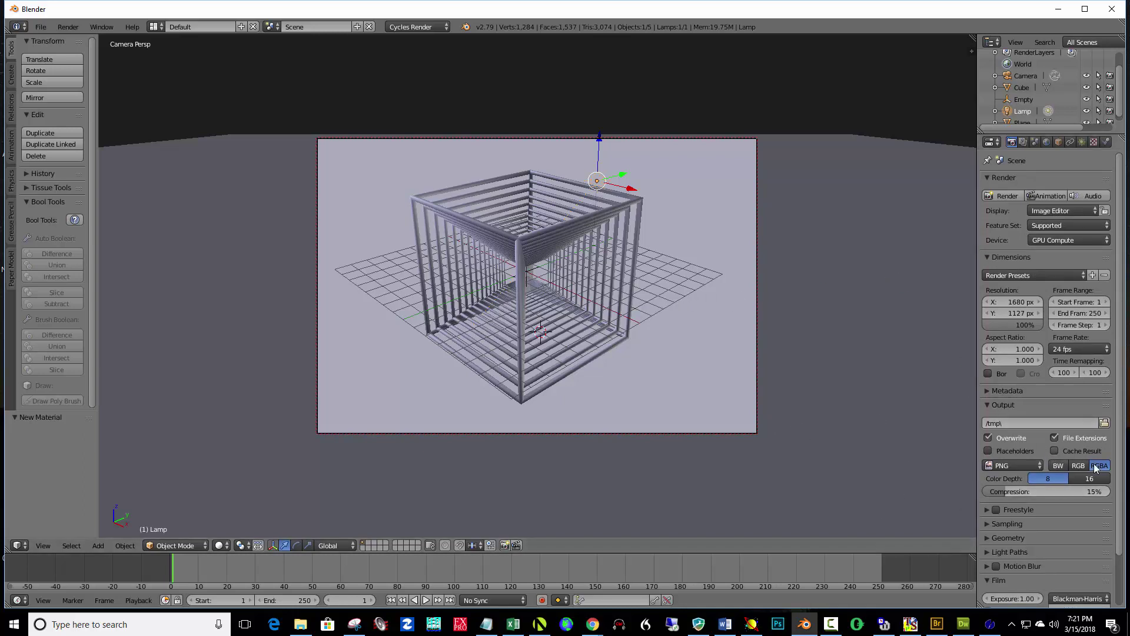
Render a test image from the camera view, set the render samples to 300 and close the render result.
left_click(995, 524)
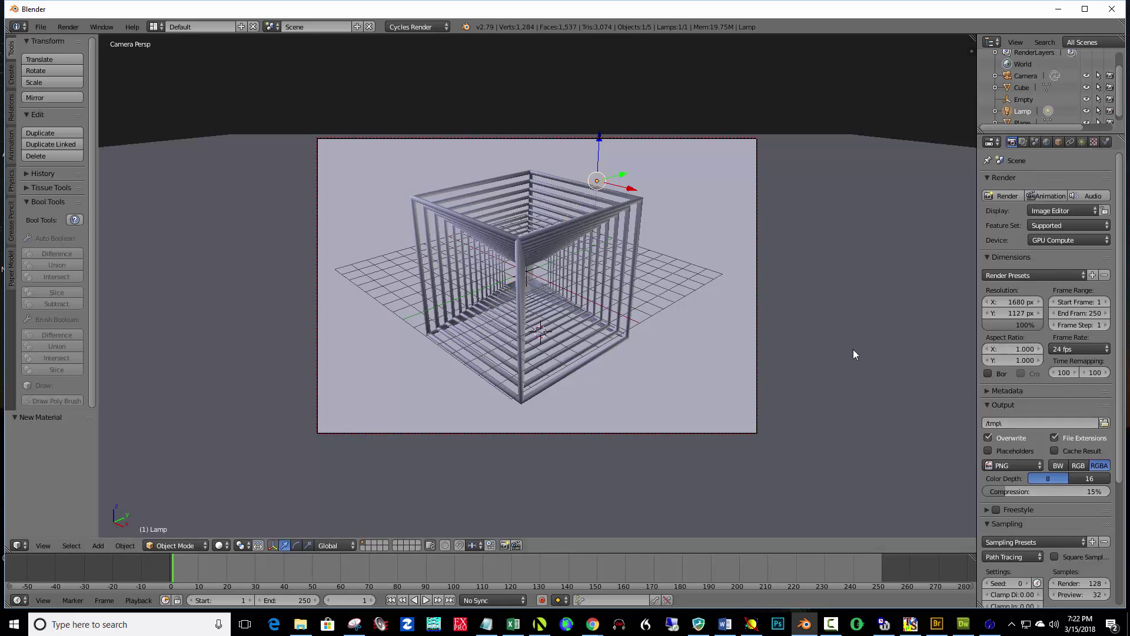
key("F12")
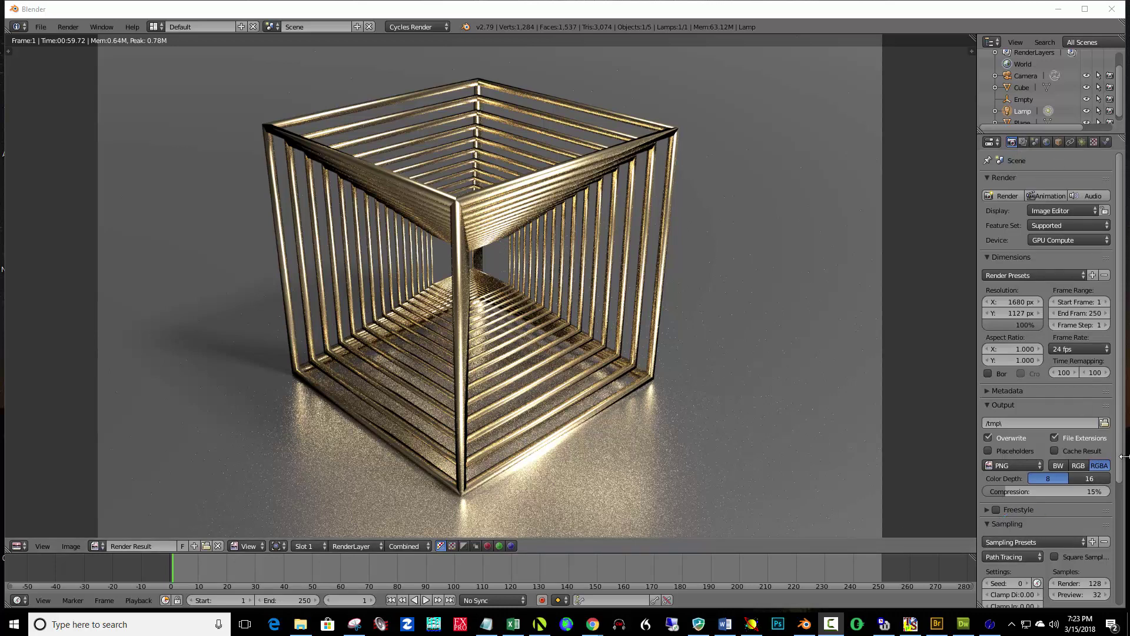
scroll(1121, 465, "down", 3)
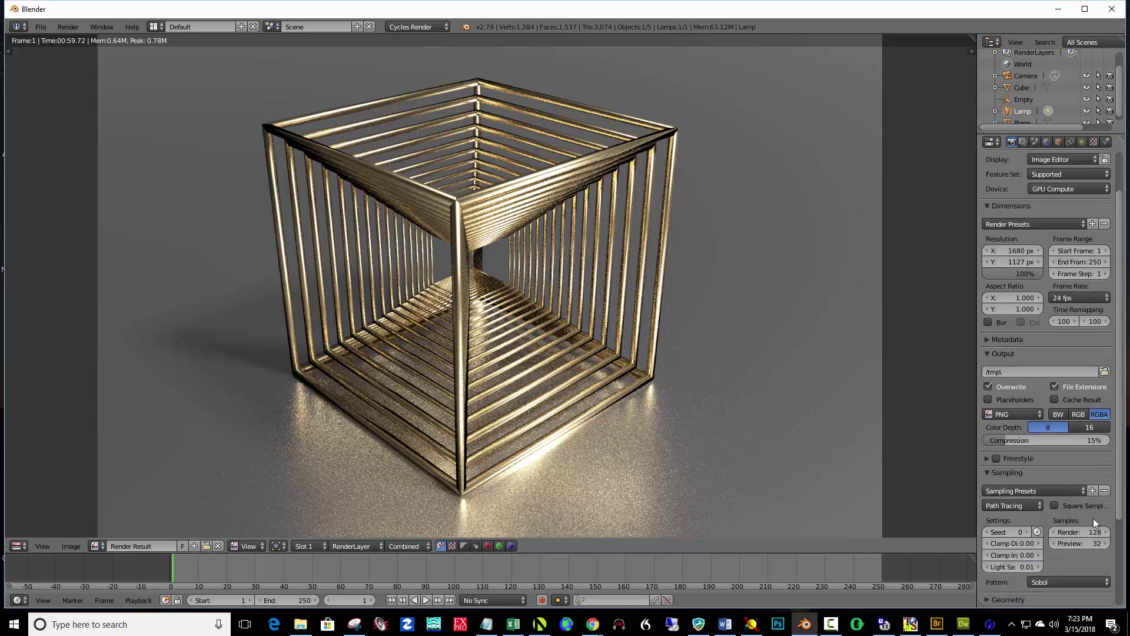
left_click(1088, 533)
type("300")
key("Return")
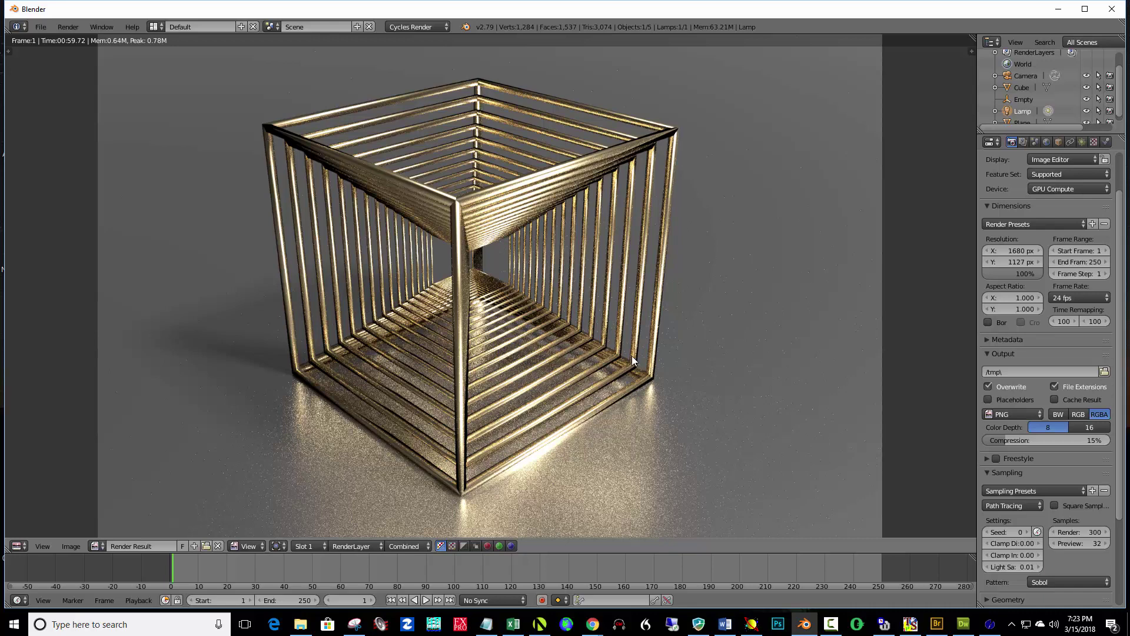
key("Escape")
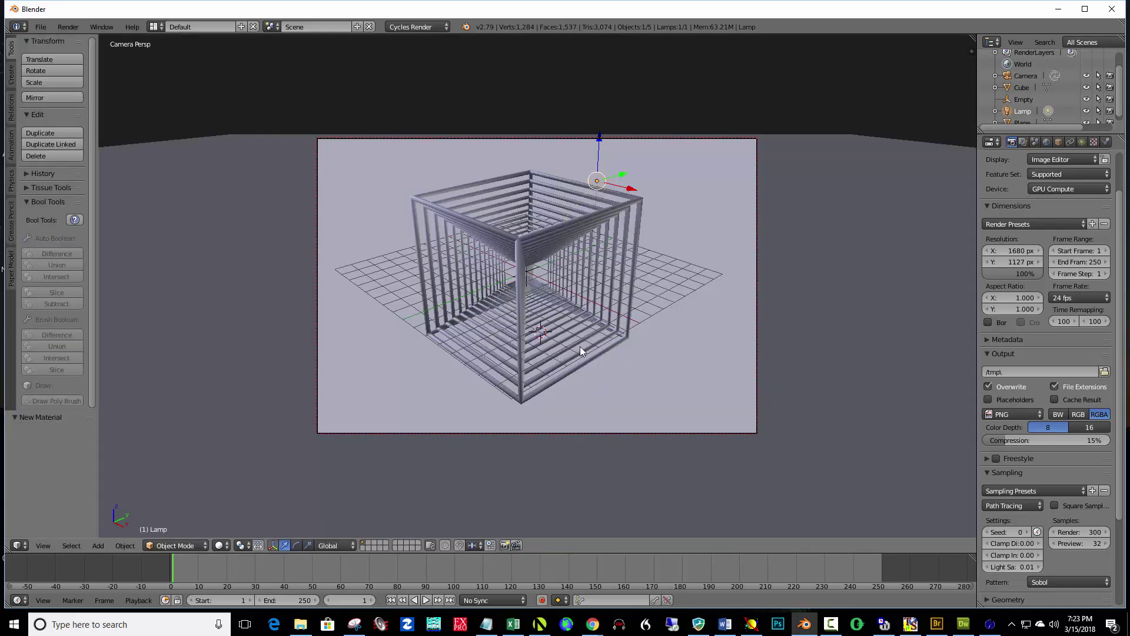
key("F12")
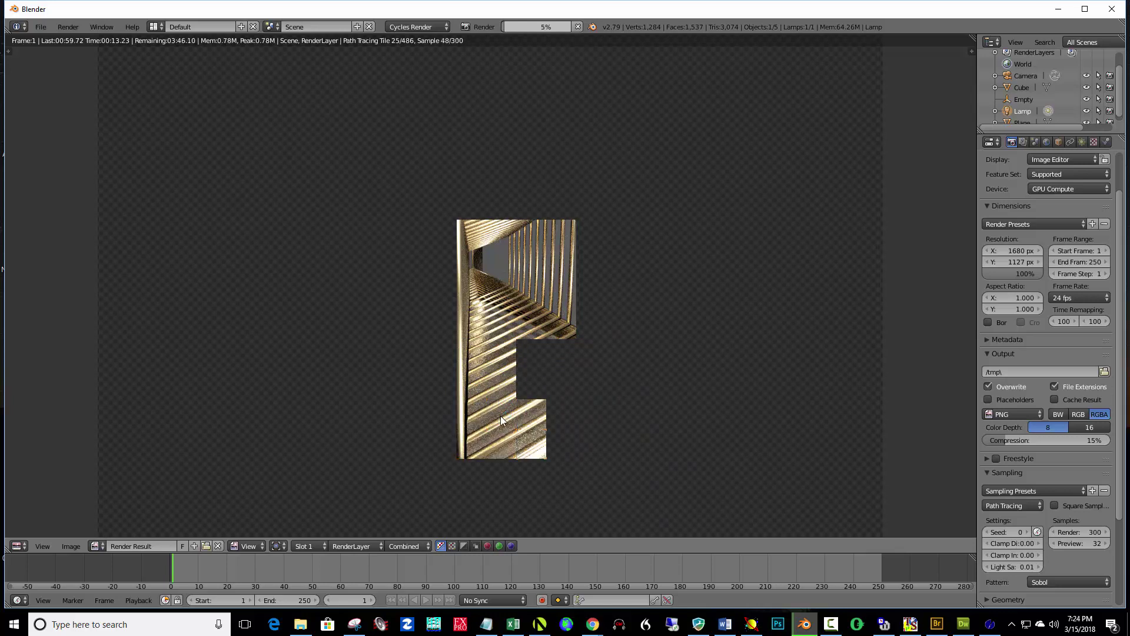
key("Escape")
left_click(530, 411)
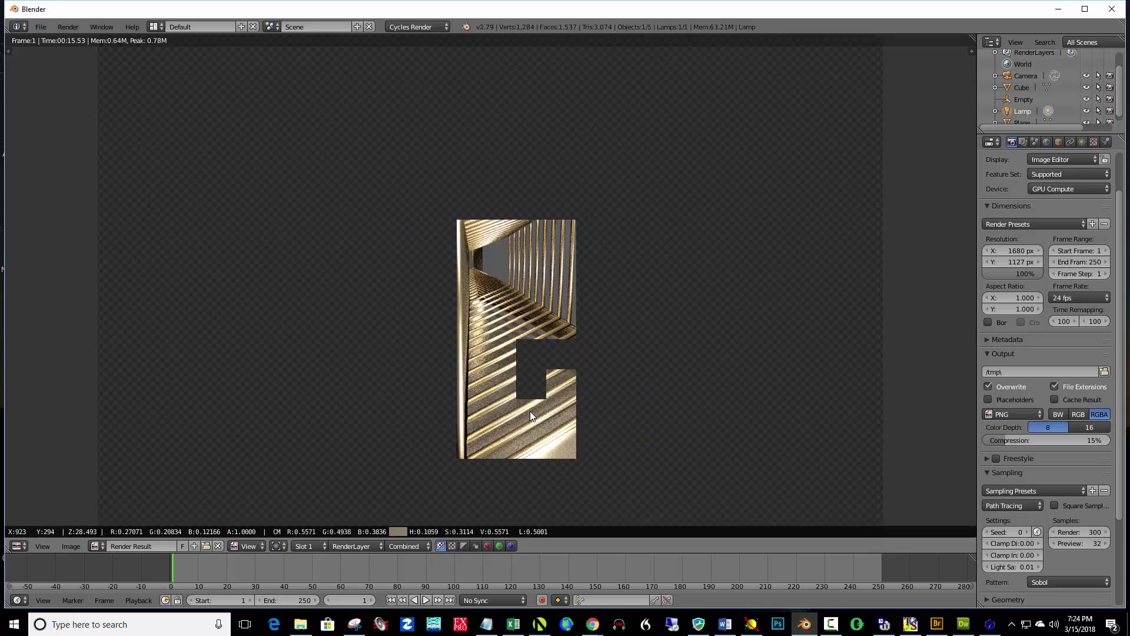
key("Escape")
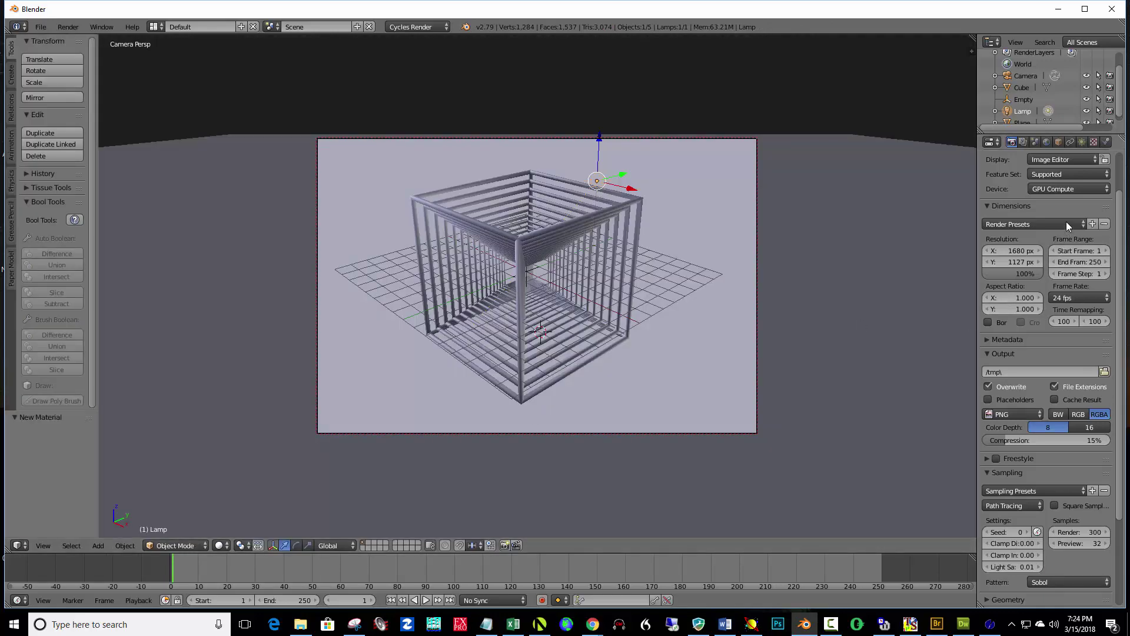
Enable Denoising for the render layer and render the final image.
left_click(1022, 143)
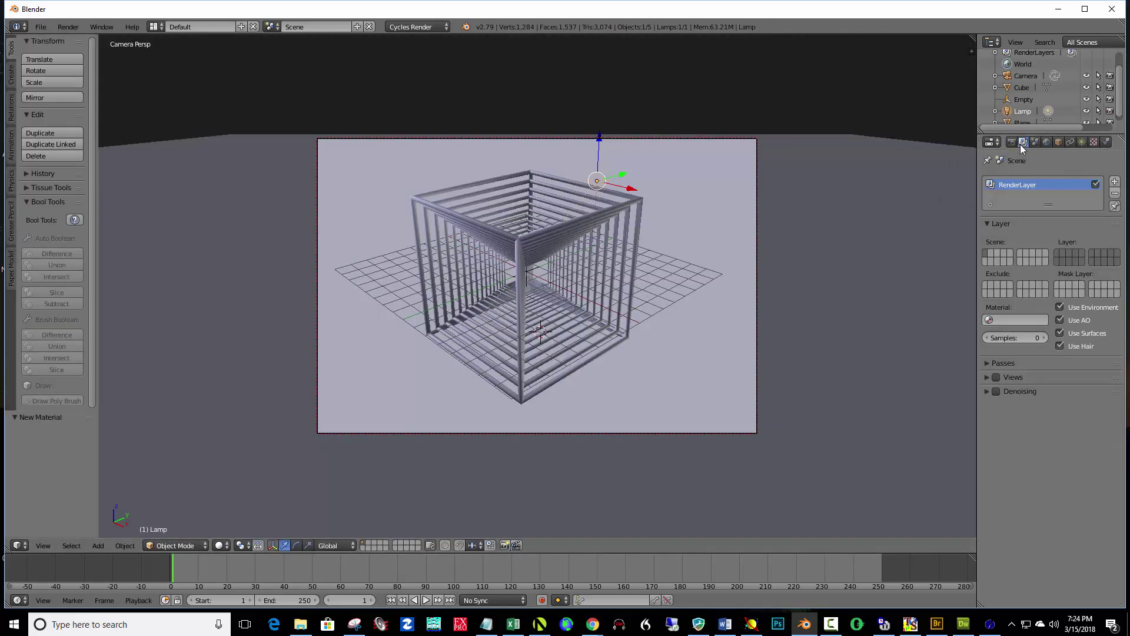
left_click(997, 390)
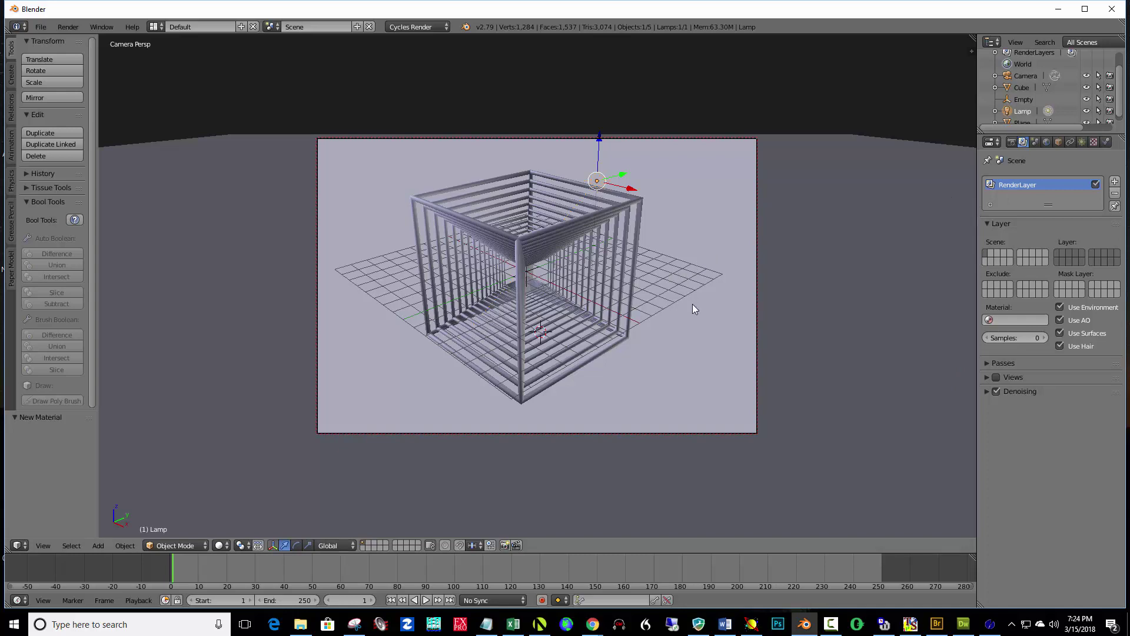
key("F12")
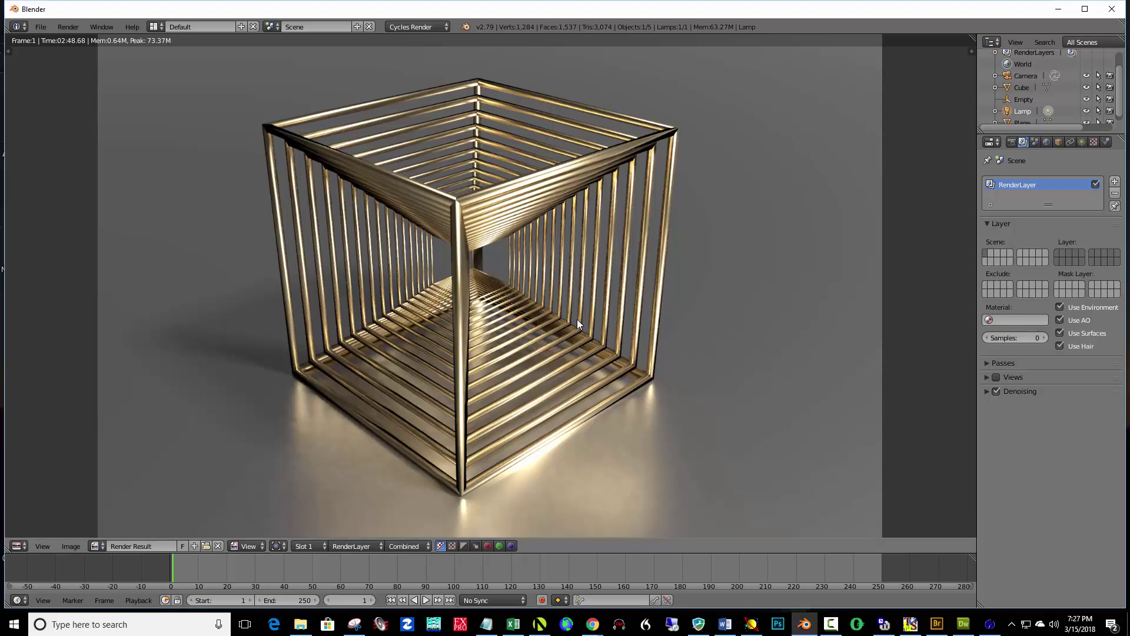
Save the rendered image as a PNG named "nested cubes" in the Documents folder.
key("F3")
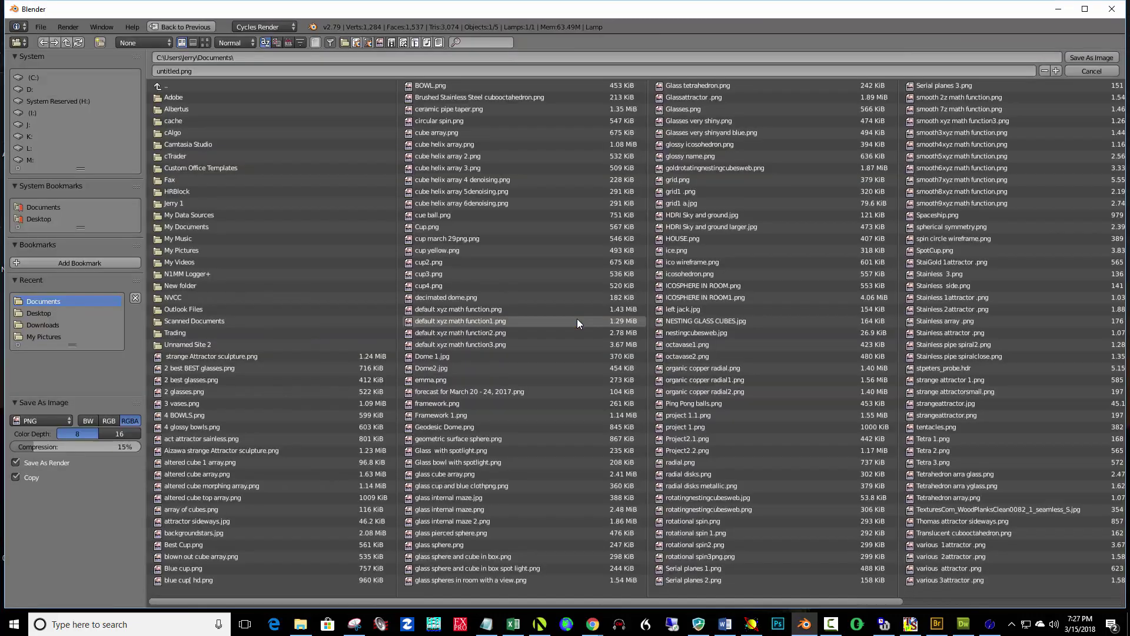
left_click(179, 72)
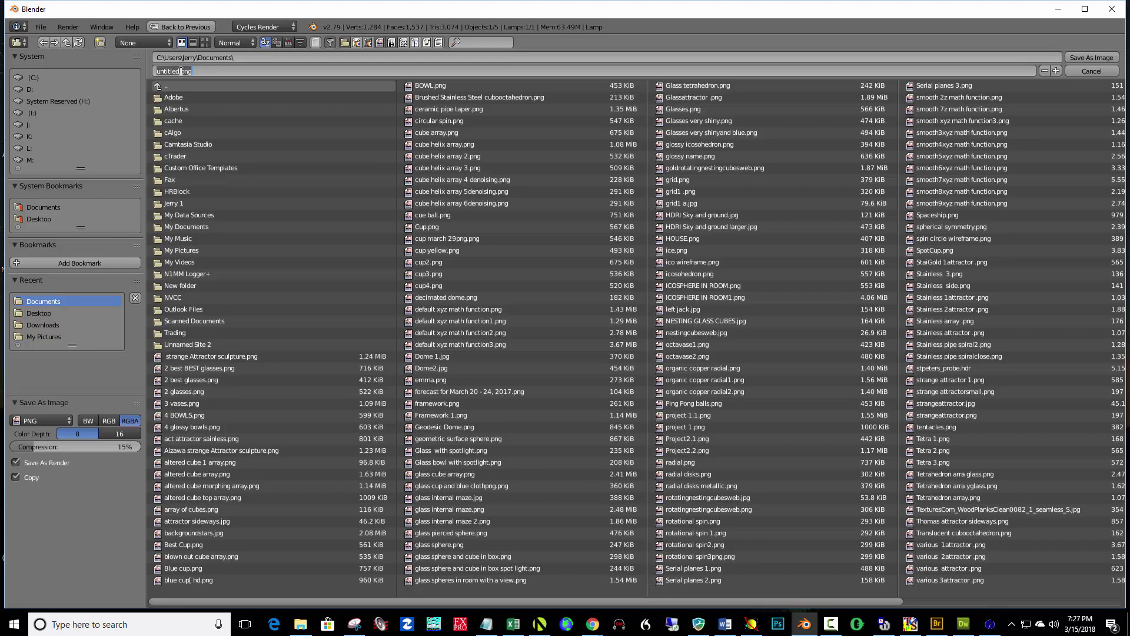
left_click_drag(181, 71, 141, 76)
key("BackSpace")
type("nested cubes.")
left_click(1109, 58)
left_click(1108, 58)
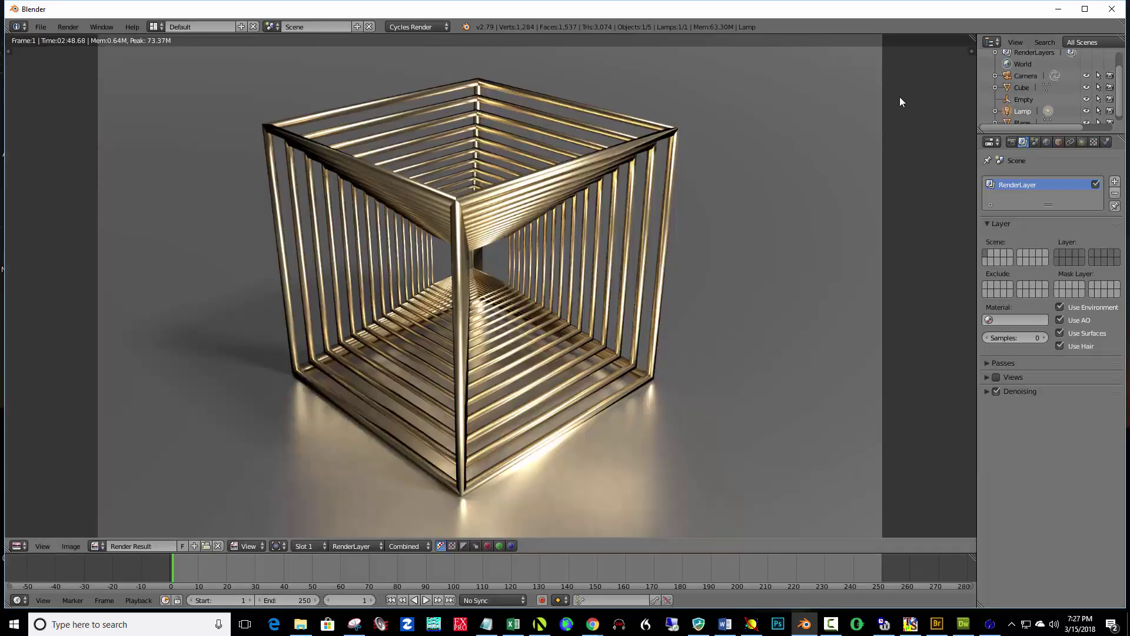